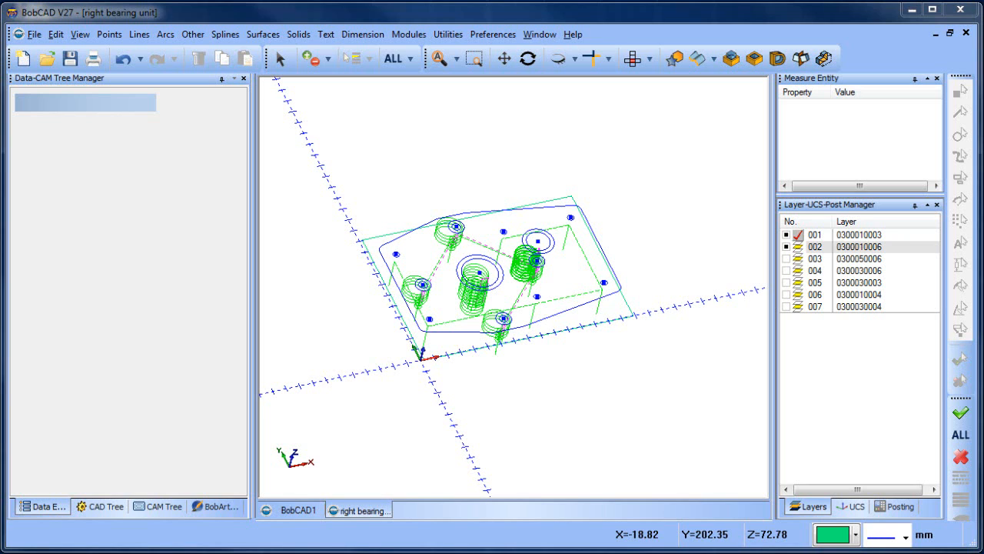
Step: Show the CAM operations of the milling job and collapse the four drill hole features
click(165, 507)
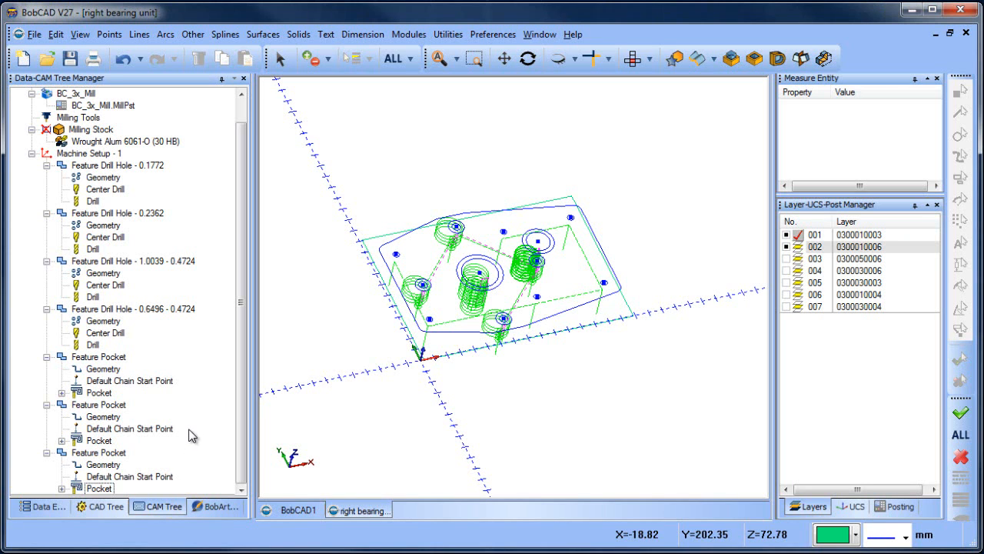
click(47, 166)
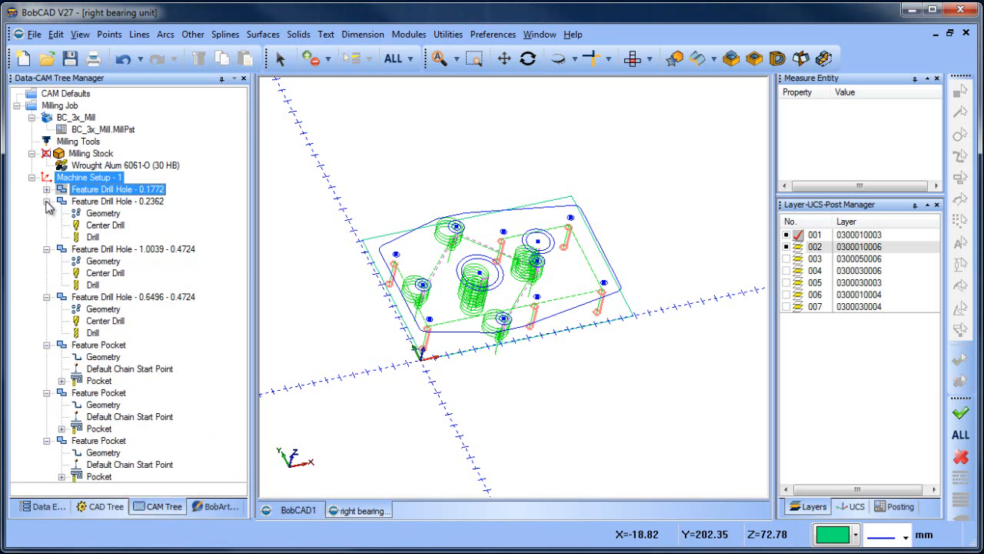
click(46, 201)
click(47, 213)
click(47, 225)
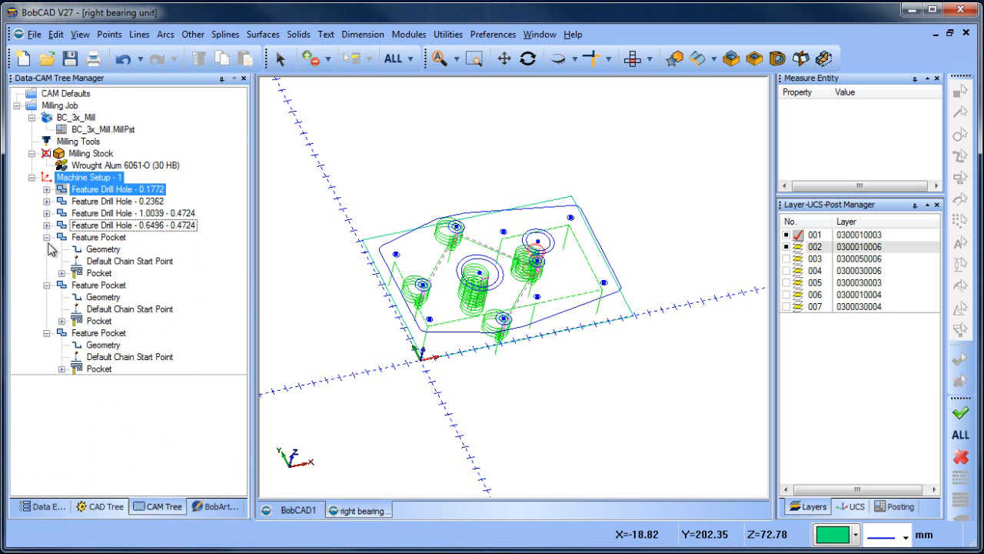
Step: Examine which circles on the plate each of the three pocket features machines, including from the top view
click(98, 273)
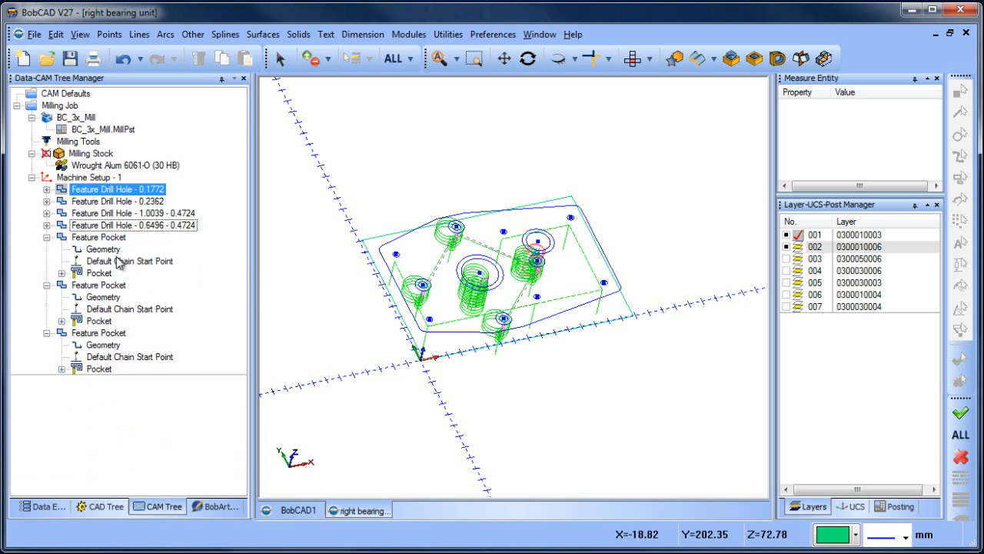
click(113, 238)
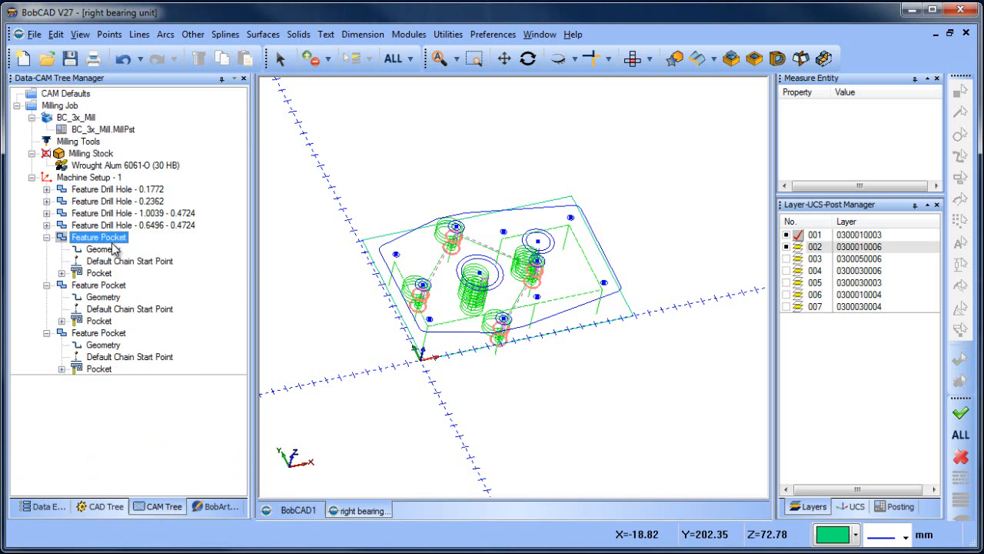
click(106, 250)
click(129, 261)
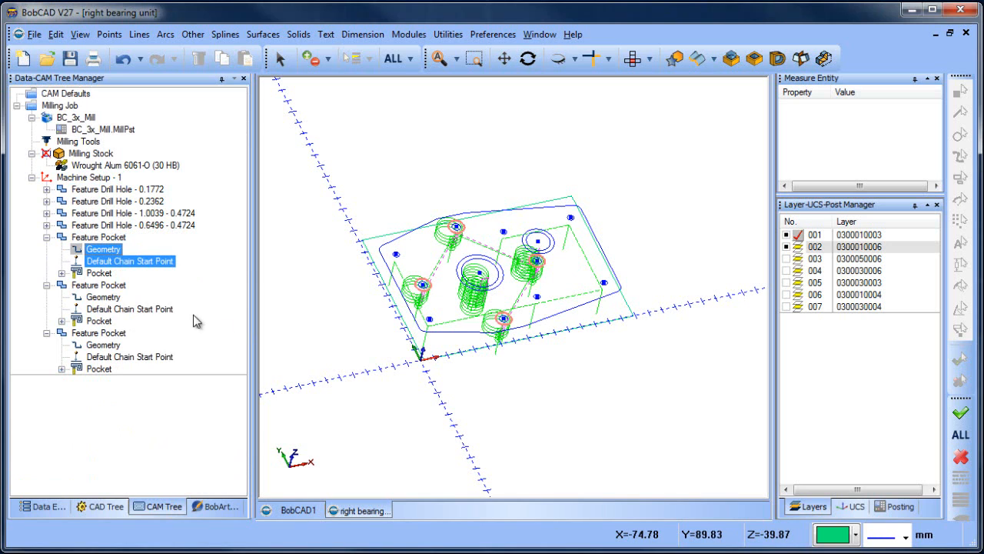
click(127, 308)
click(99, 299)
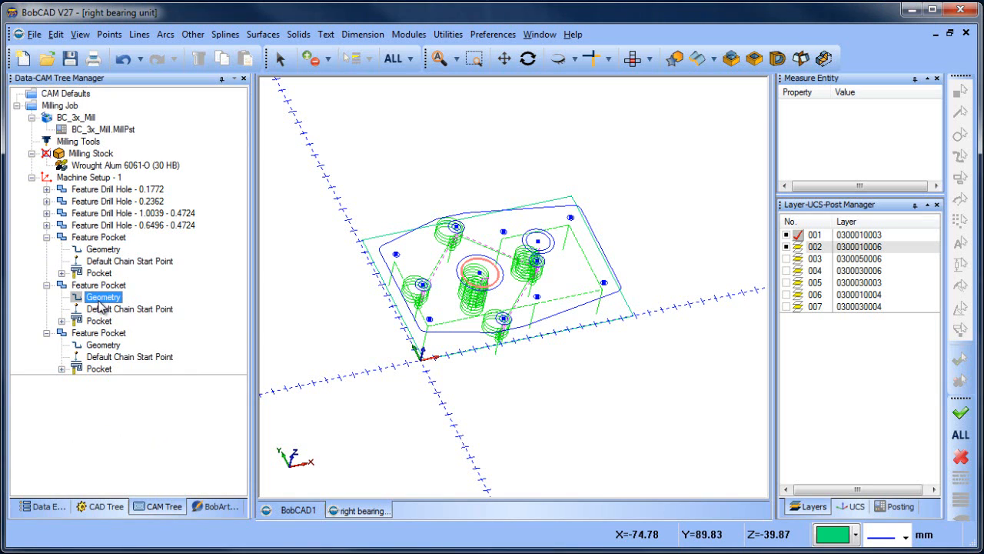
click(103, 344)
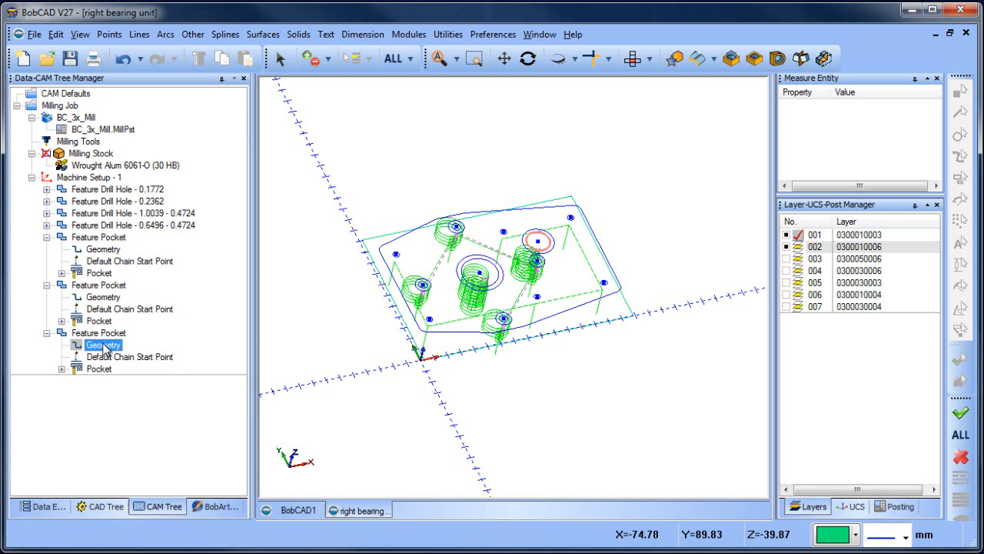
middle_drag(551, 283, 541, 311)
scroll(509, 263, up, 2)
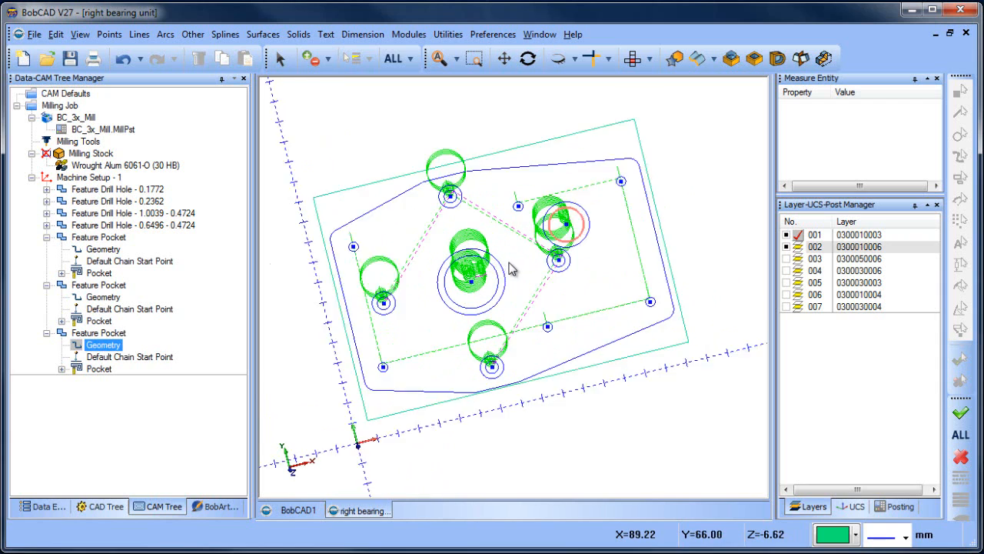
click(632, 57)
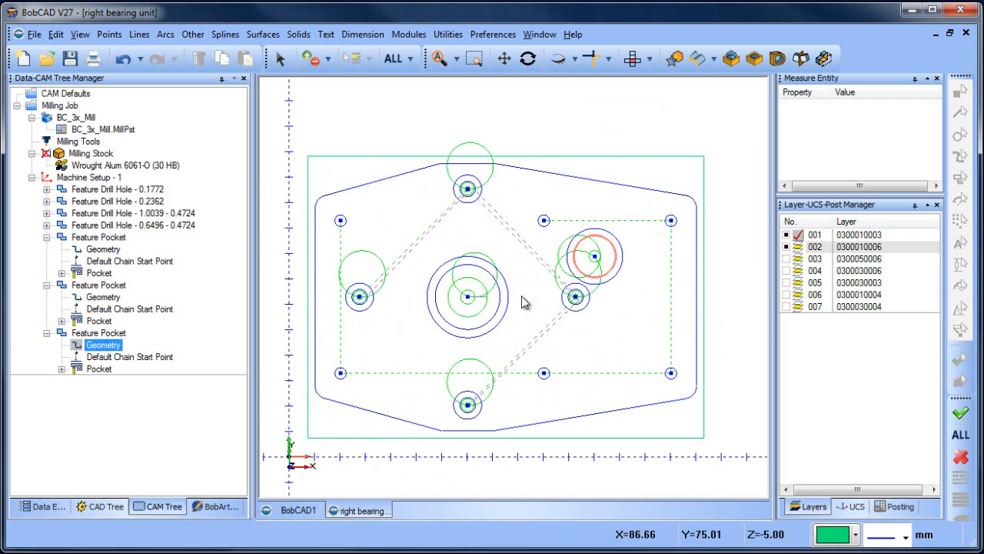
middle_drag(607, 380, 578, 271)
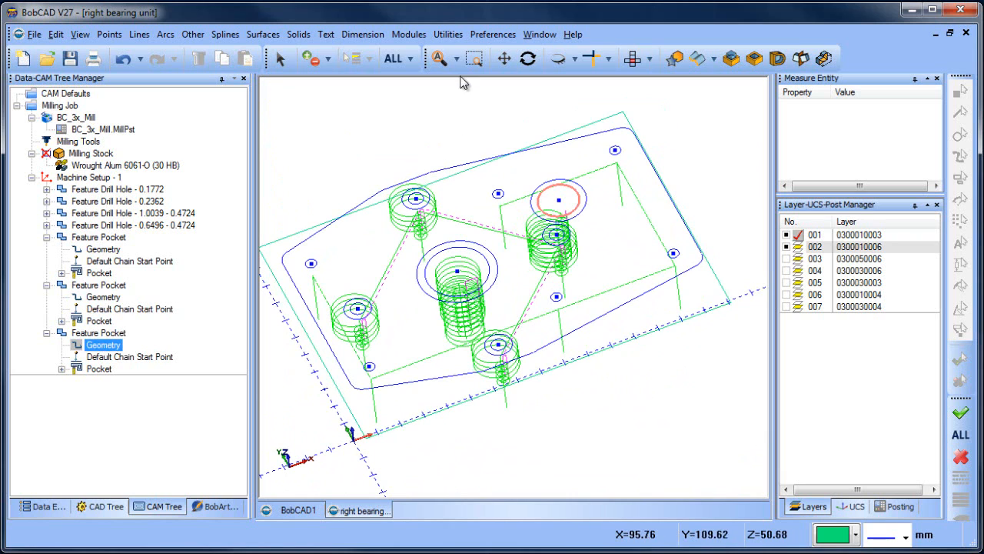
Step: Launch the machining simulation of the milling job and play it
click(408, 34)
click(431, 134)
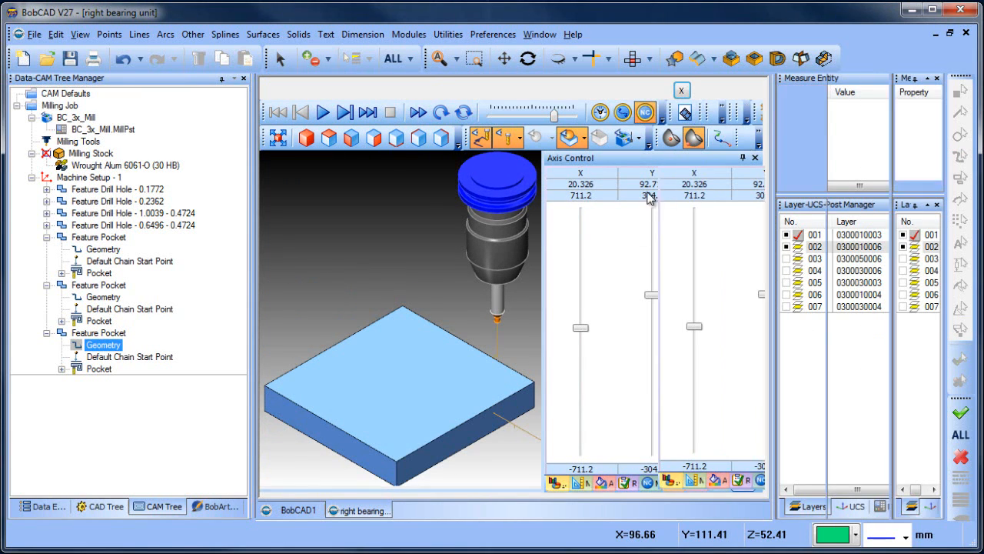
click(323, 113)
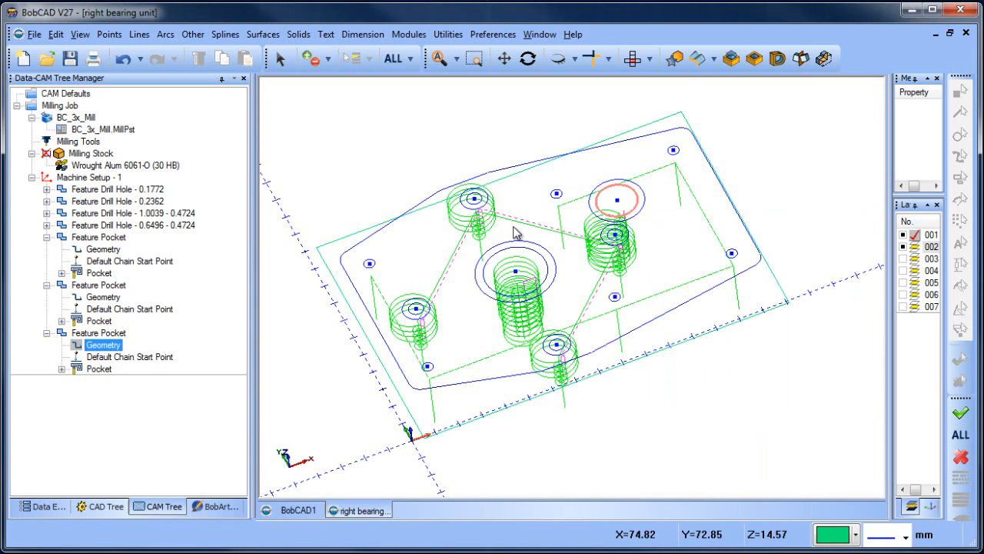
Step: Define rectangular milling stock with the Stock Wizard, sized by a bounding box taken automatically from the workspace
click(75, 176)
click(90, 154)
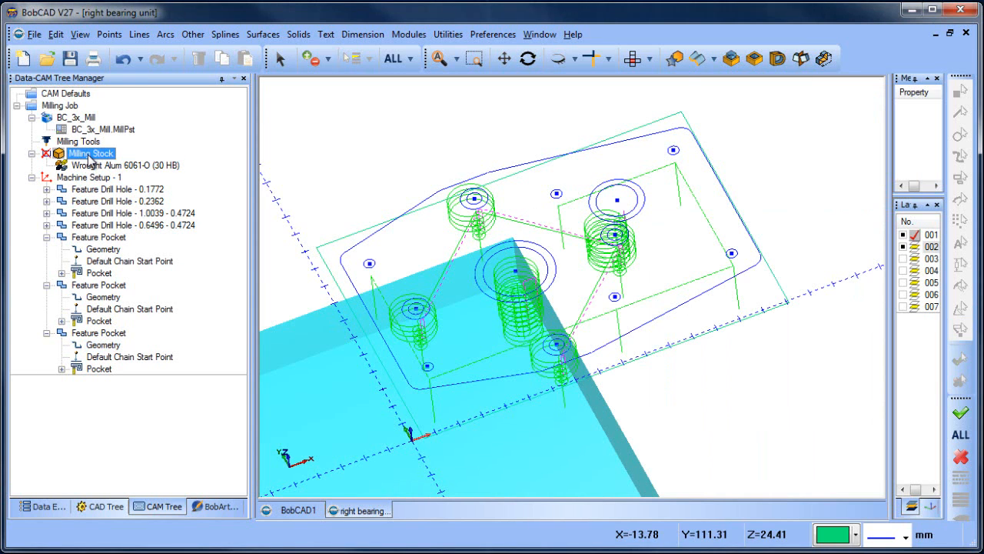
right_click(90, 159)
click(158, 166)
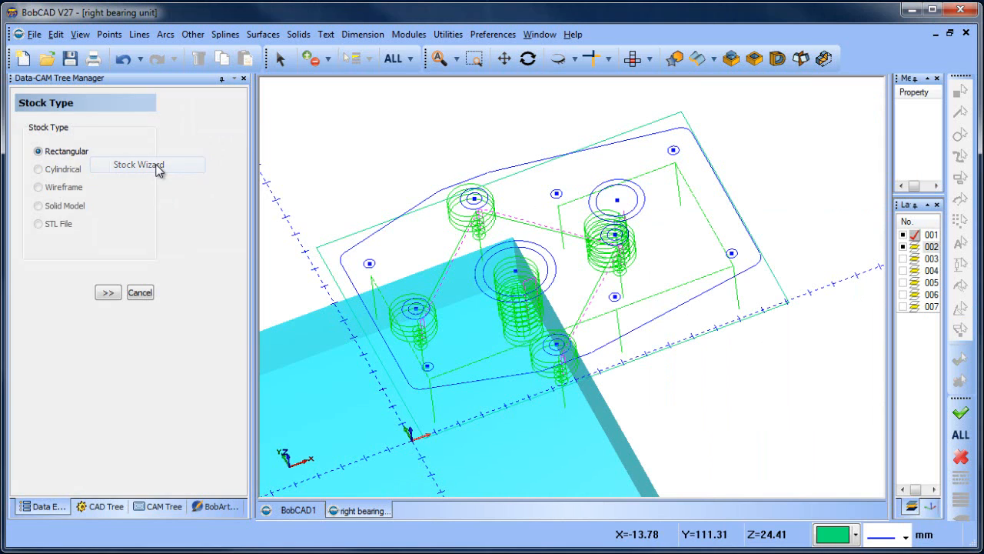
click(107, 292)
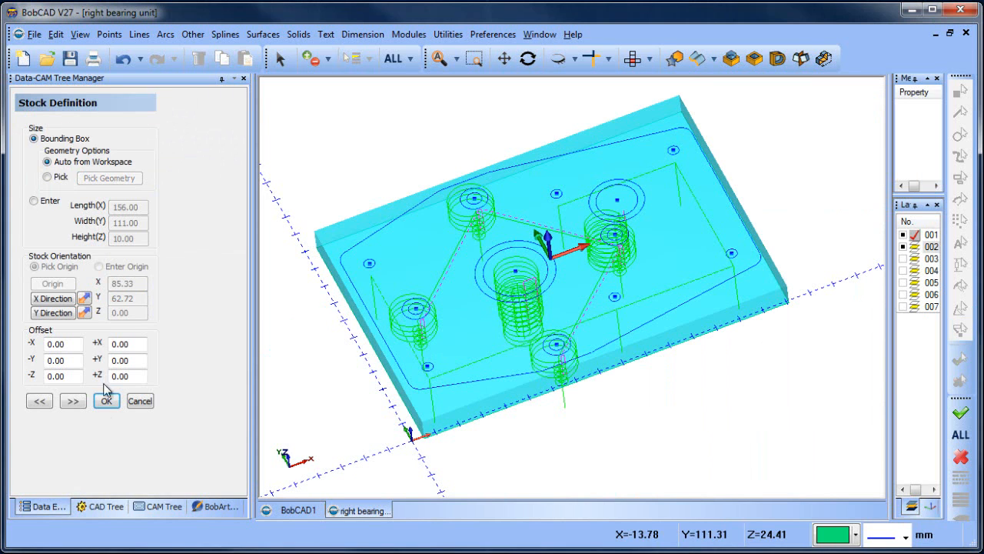
click(73, 400)
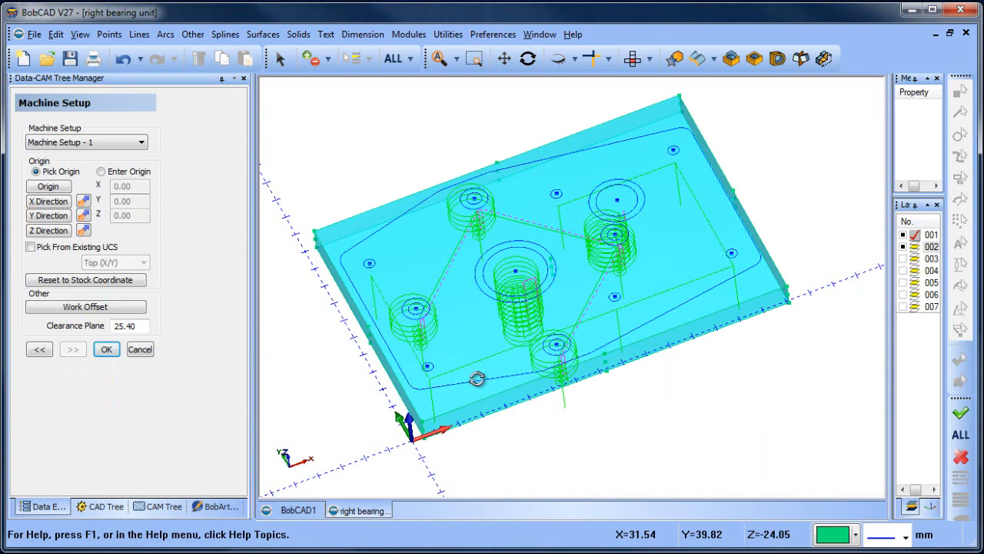
middle_drag(477, 376, 500, 332)
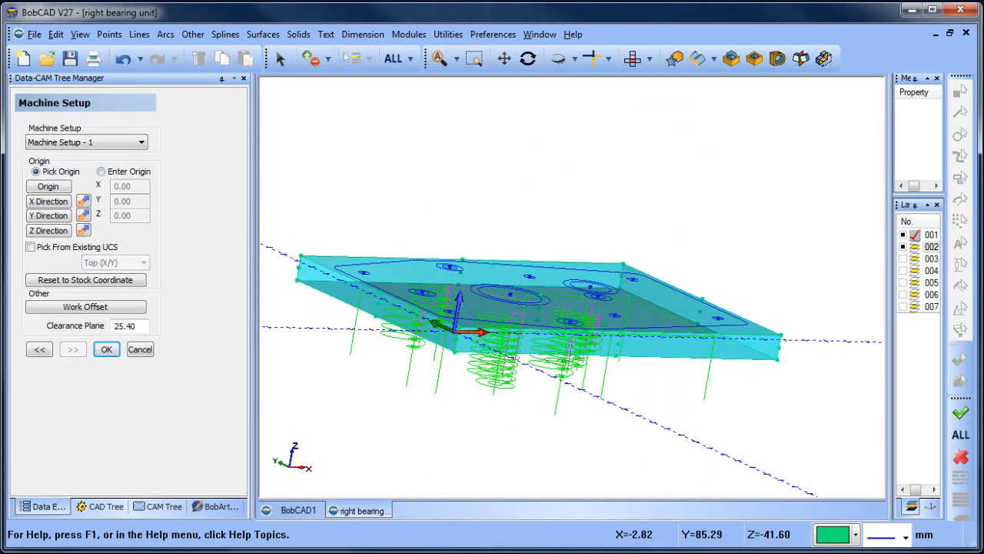
click(38, 350)
middle_drag(377, 362, 485, 338)
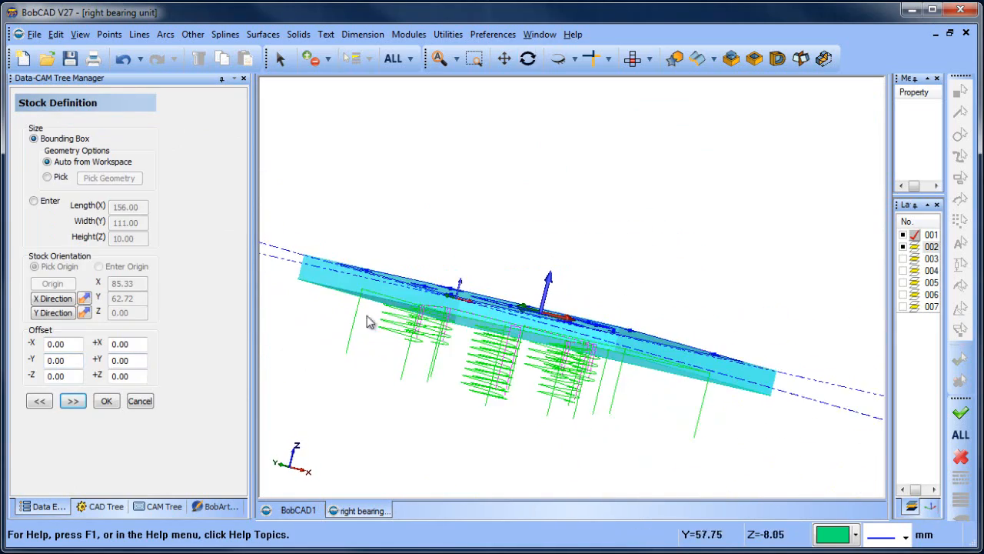
Step: Switch the stock to entered dimensions, set its height to 35 mm and finish the wizard with the existing machine setup
click(34, 202)
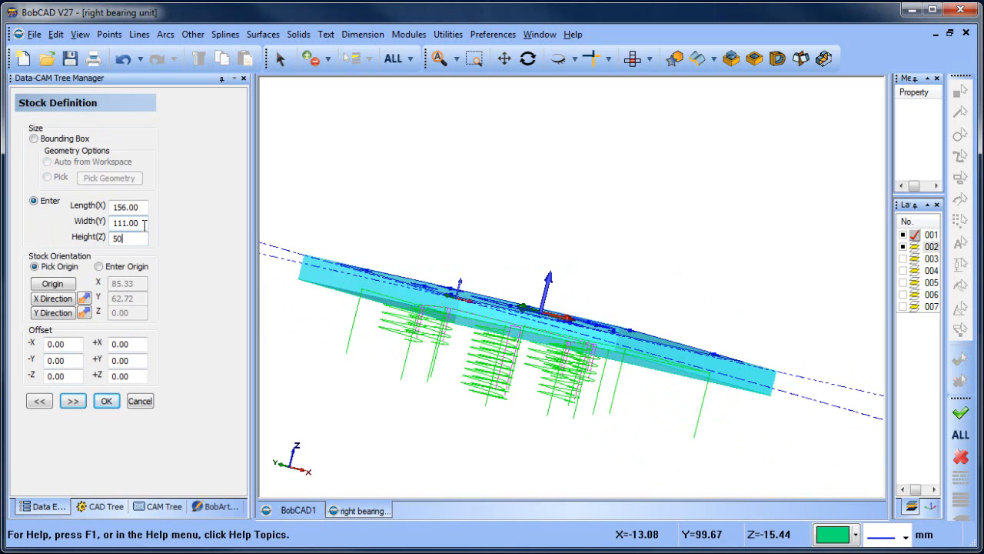
text(50)
click(144, 224)
text(35)
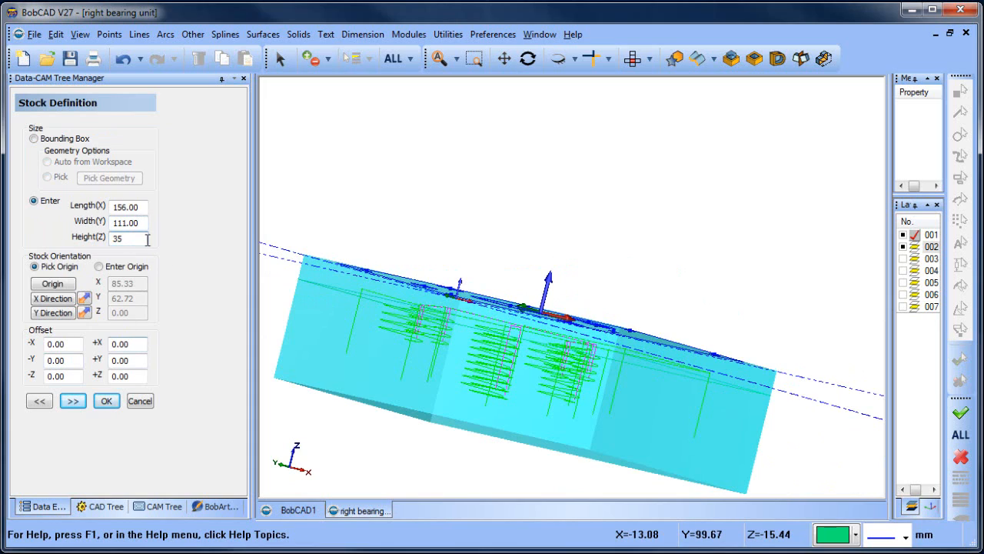
click(140, 222)
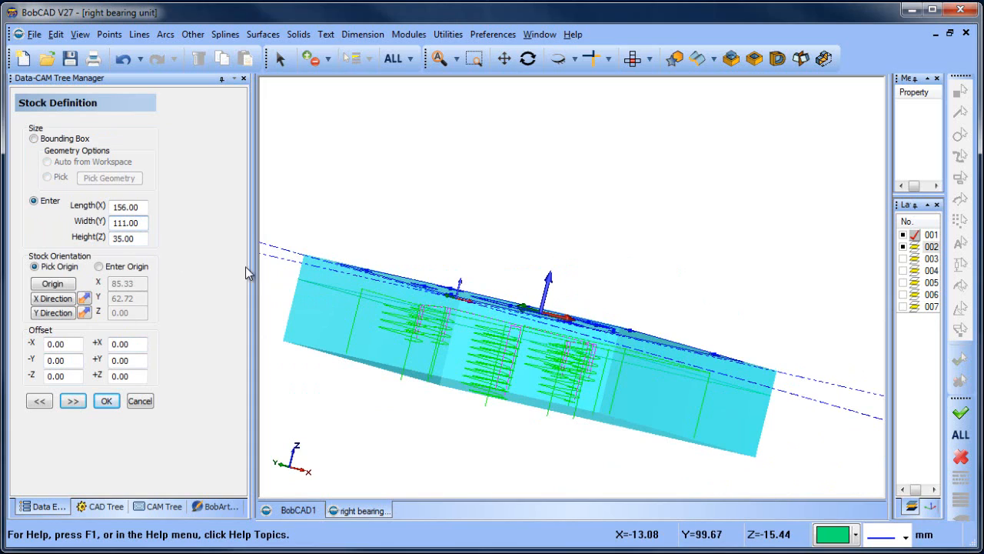
mouse_move(457, 296)
middle_down()
mouse_move(437, 307)
mouse_move(442, 276)
mouse_move(446, 311)
middle_up()
click(84, 401)
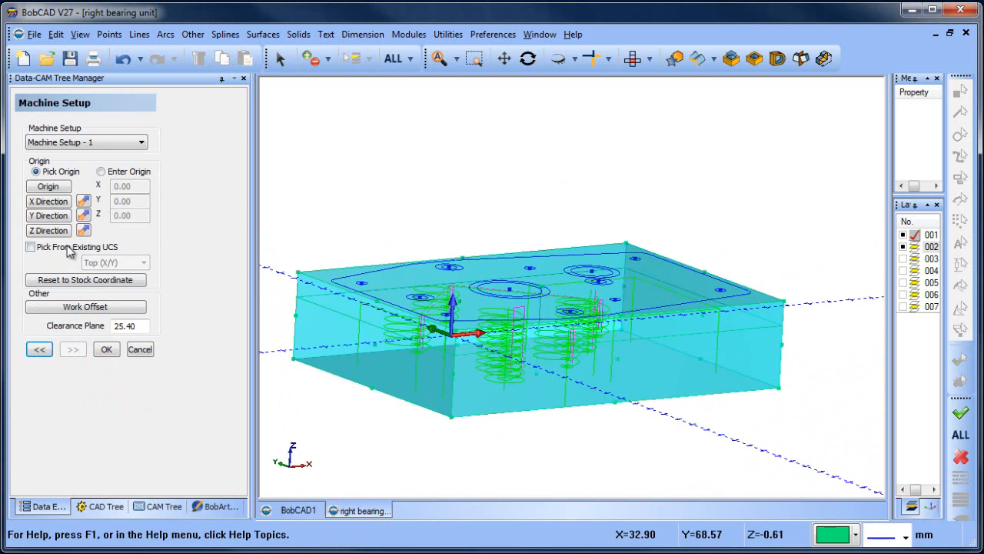
click(106, 350)
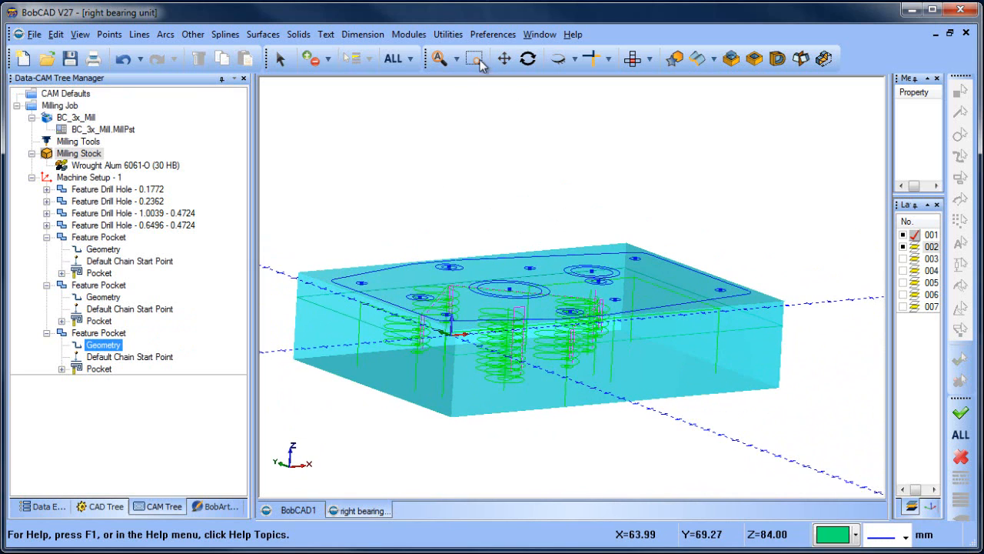
Step: Simulate the machining on the resized stock, inspect the drilled holes, pockets and moves between them, and close the simulation
click(408, 34)
click(466, 133)
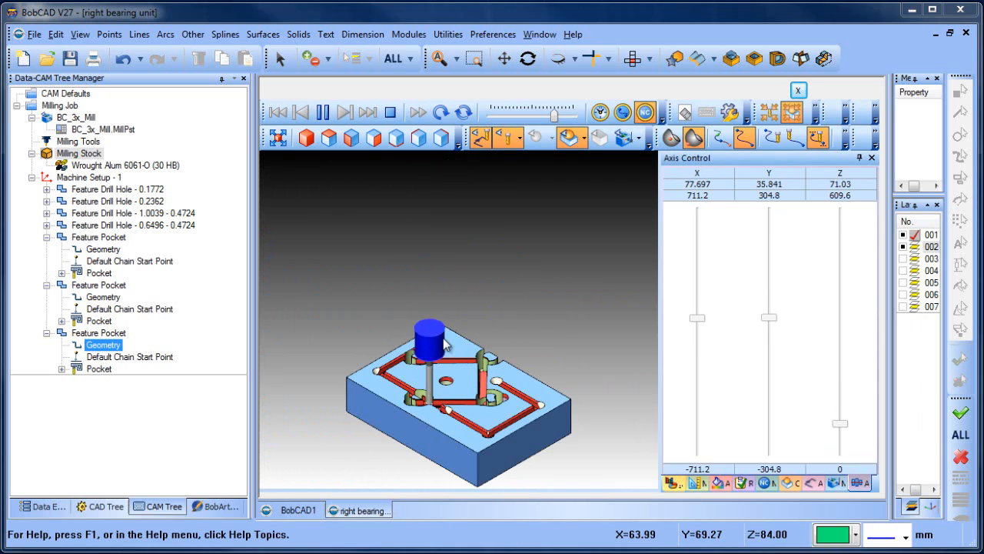
middle_drag(516, 256, 511, 290)
scroll(538, 292, up, 4)
scroll(543, 291, down, 5)
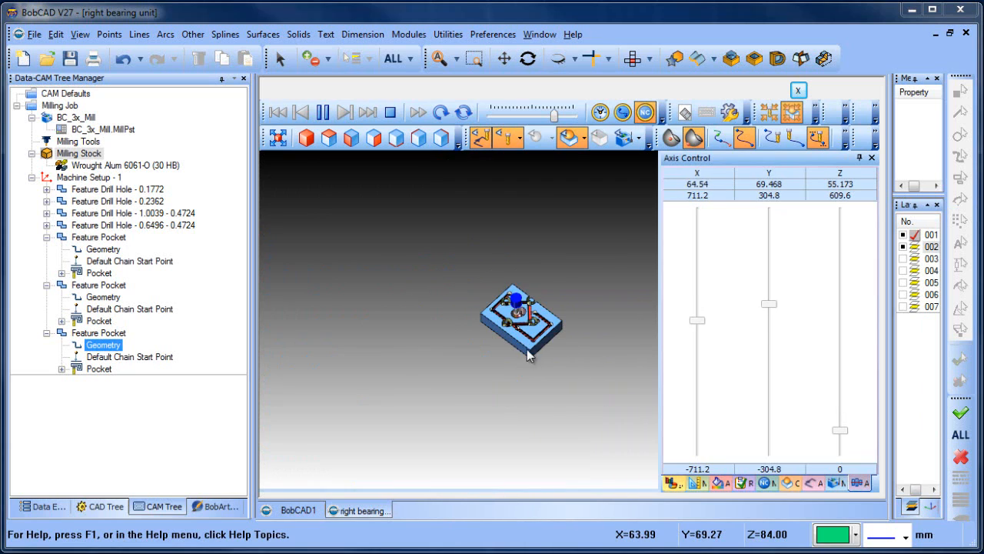
scroll(519, 300, up, 10)
mouse_move(496, 308)
middle_down()
mouse_move(529, 269)
mouse_move(552, 263)
mouse_move(529, 267)
mouse_move(511, 255)
mouse_move(485, 286)
mouse_move(487, 254)
mouse_move(505, 322)
middle_up()
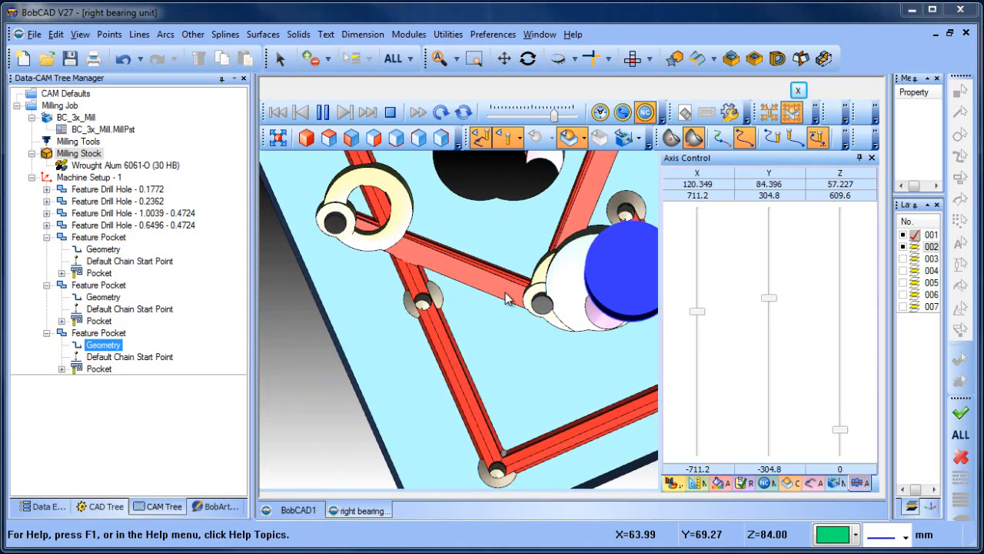
scroll(489, 293, down, 6)
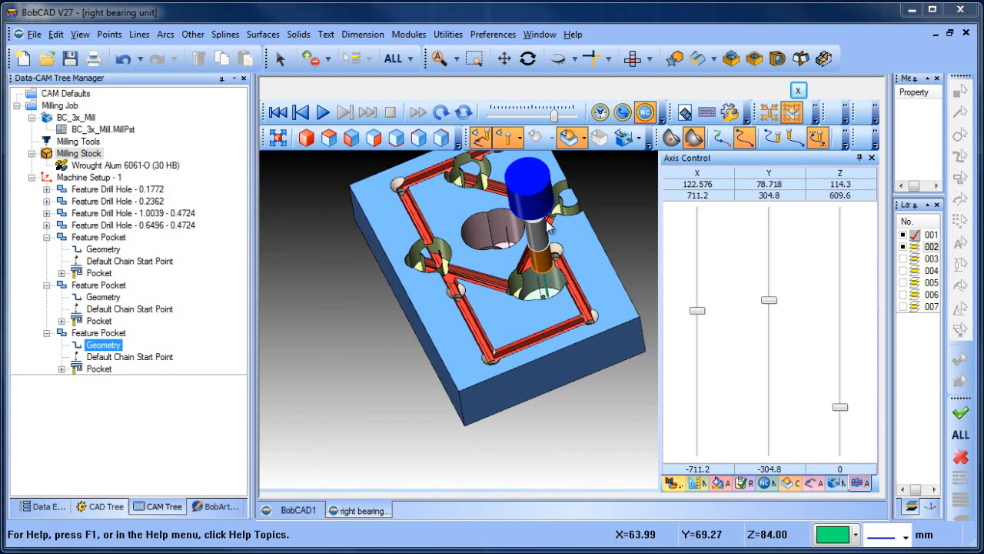
middle_drag(495, 298, 485, 187)
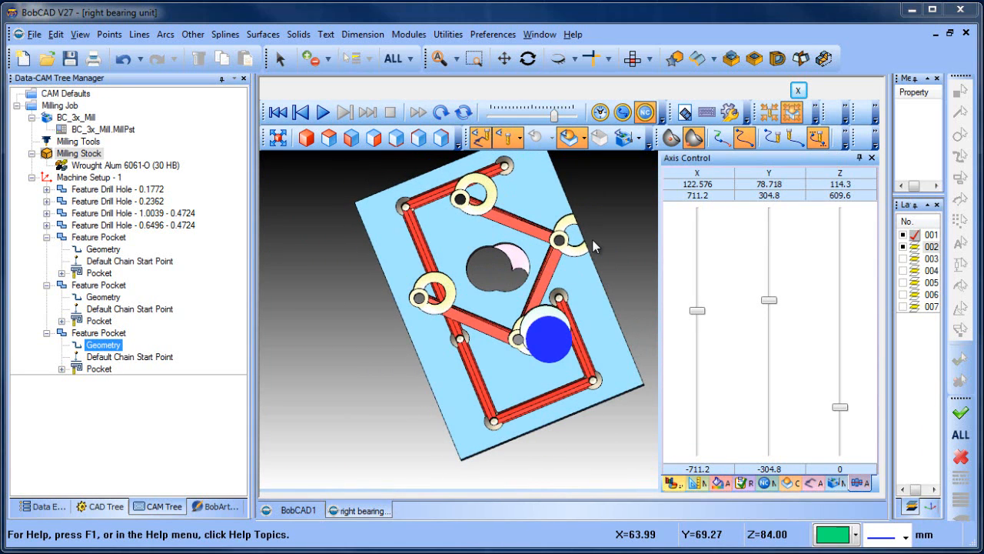
click(798, 90)
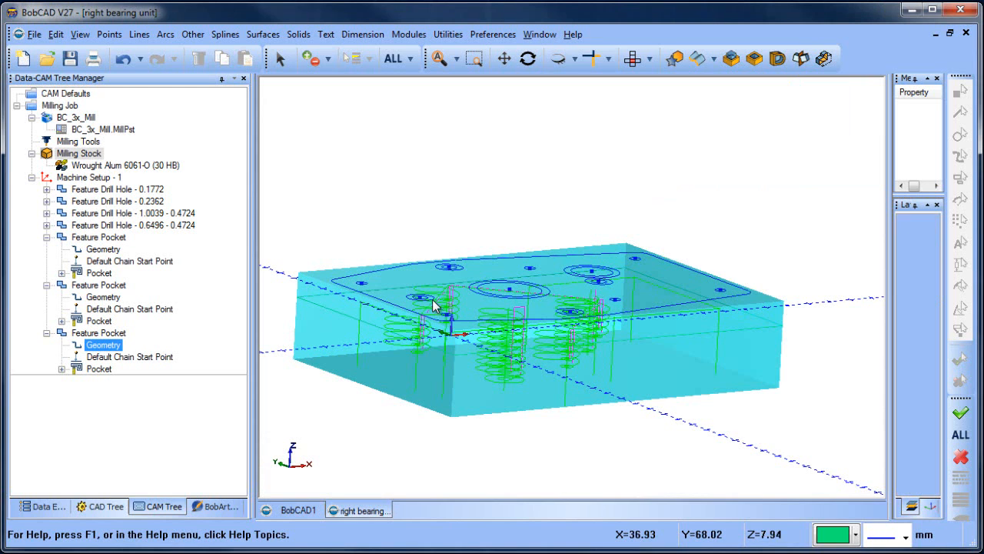
Step: Compare the toolpath heights with the stock from the front and check the top and depth settings of the 0.1772 drill hole feature
middle_drag(611, 341, 584, 318)
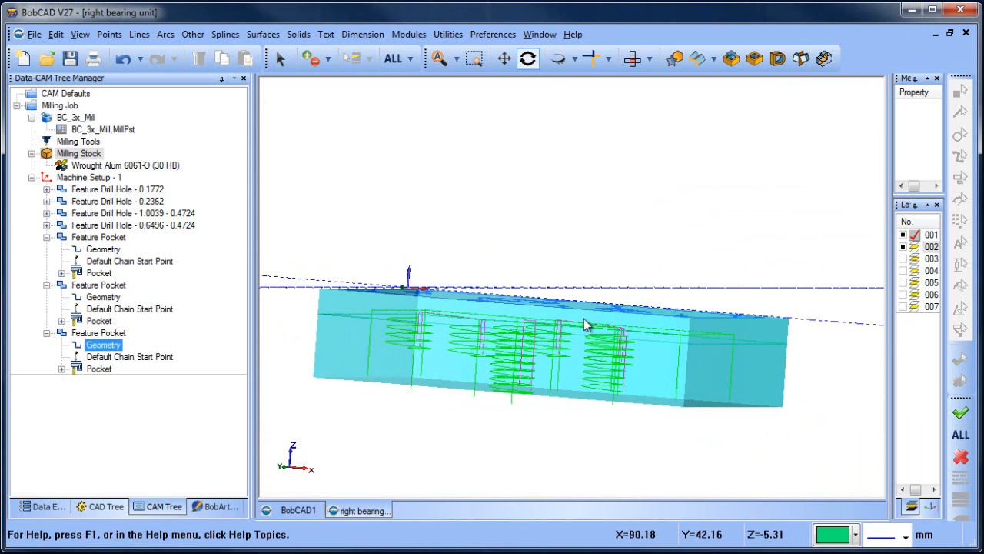
click(651, 59)
click(660, 91)
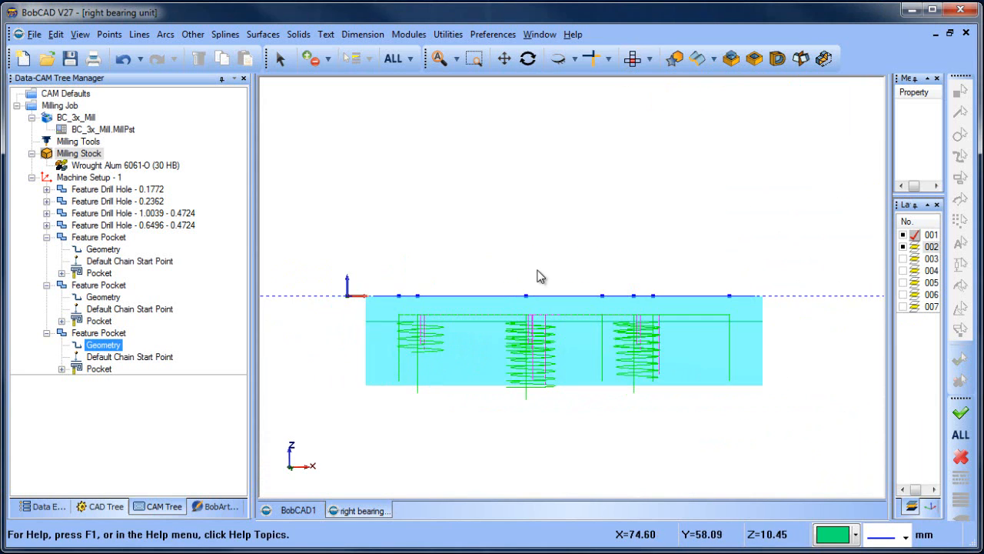
scroll(500, 311, up, 1)
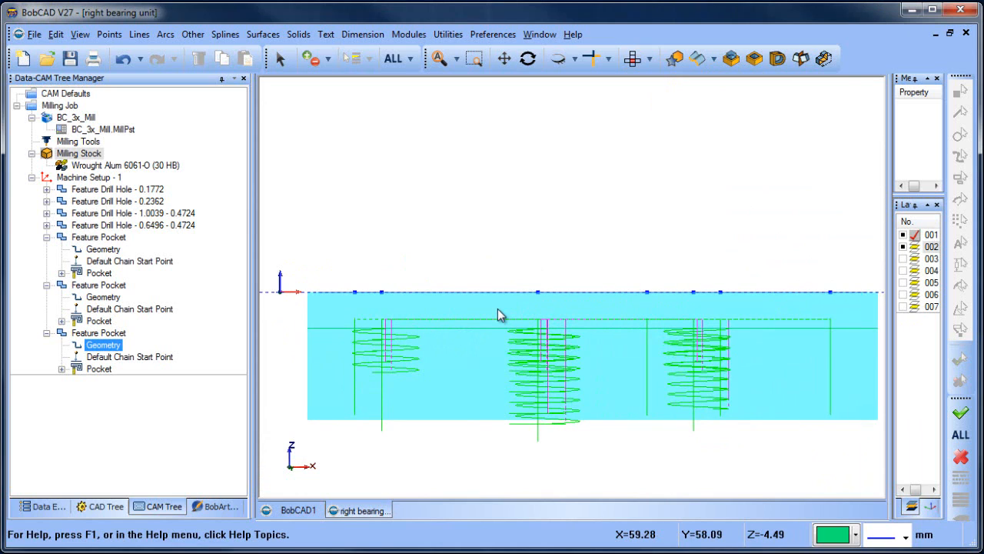
middle_drag(505, 321, 492, 339)
click(112, 193)
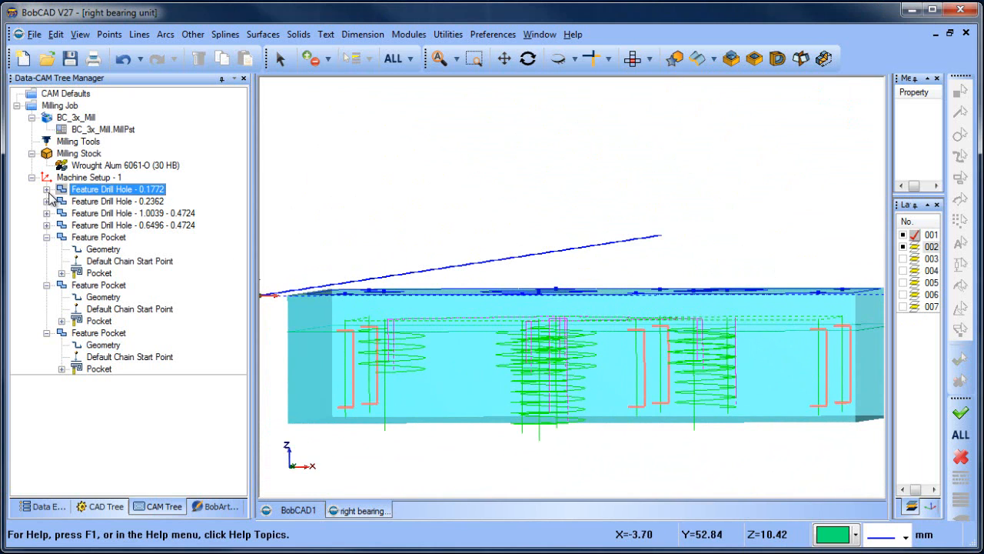
click(48, 191)
right_click(112, 192)
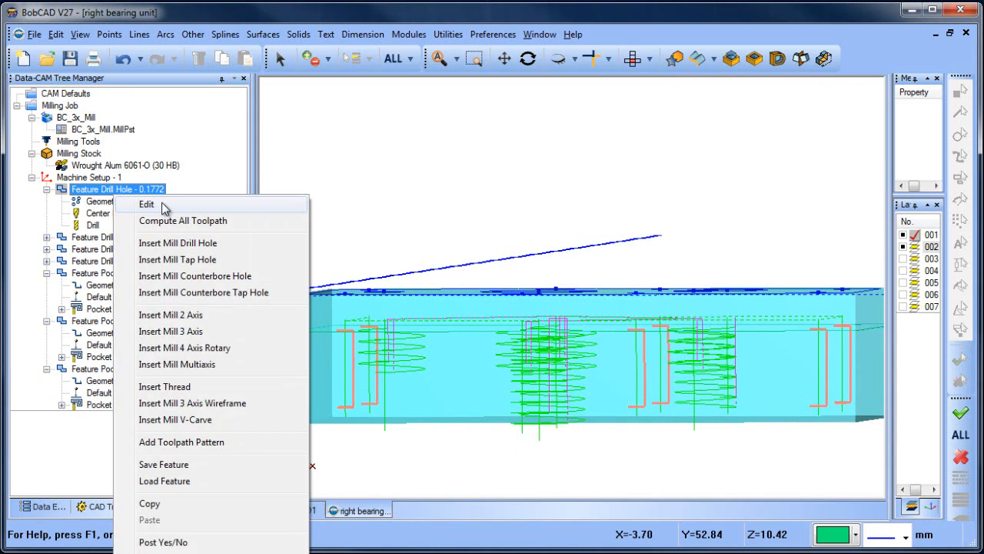
click(168, 204)
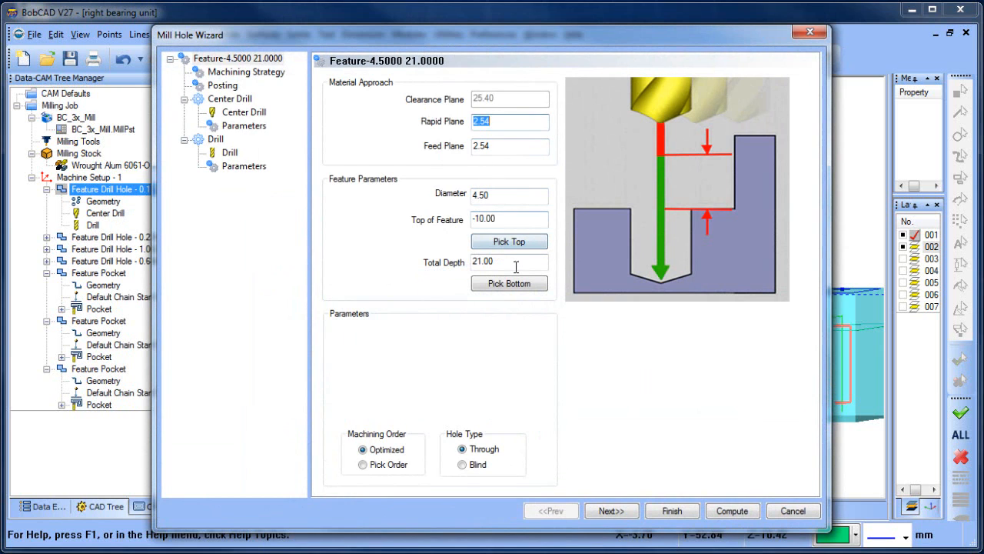
click(796, 515)
click(105, 166)
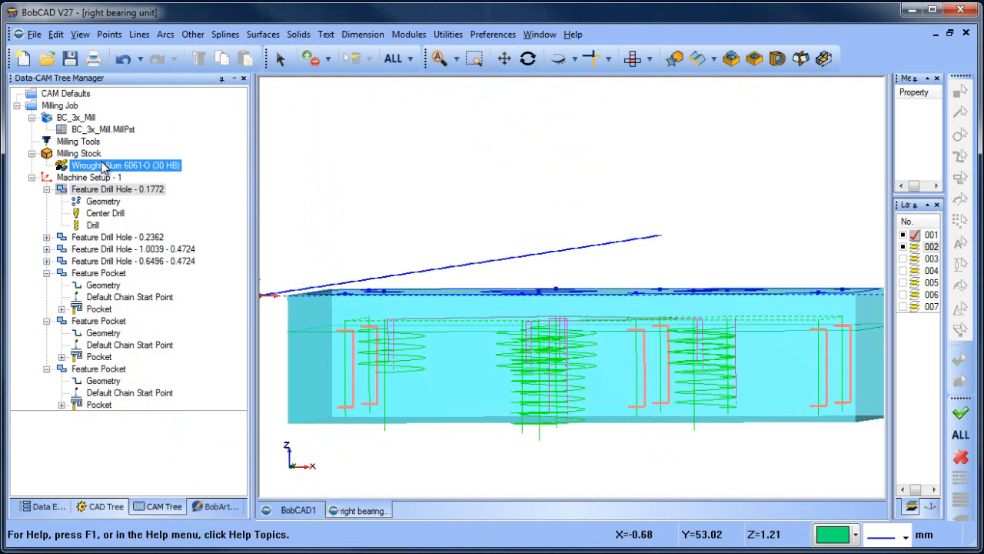
Step: Reopen the Stock Wizard, keep the rectangular stock, and enter a stock origin Z of -10 mm
middle_drag(438, 219, 481, 254)
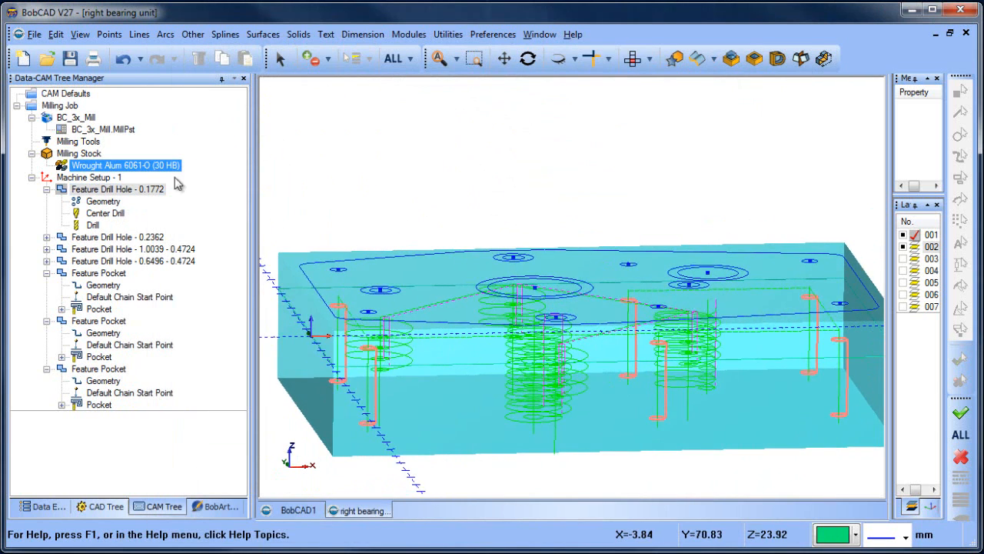
click(79, 154)
right_click(85, 158)
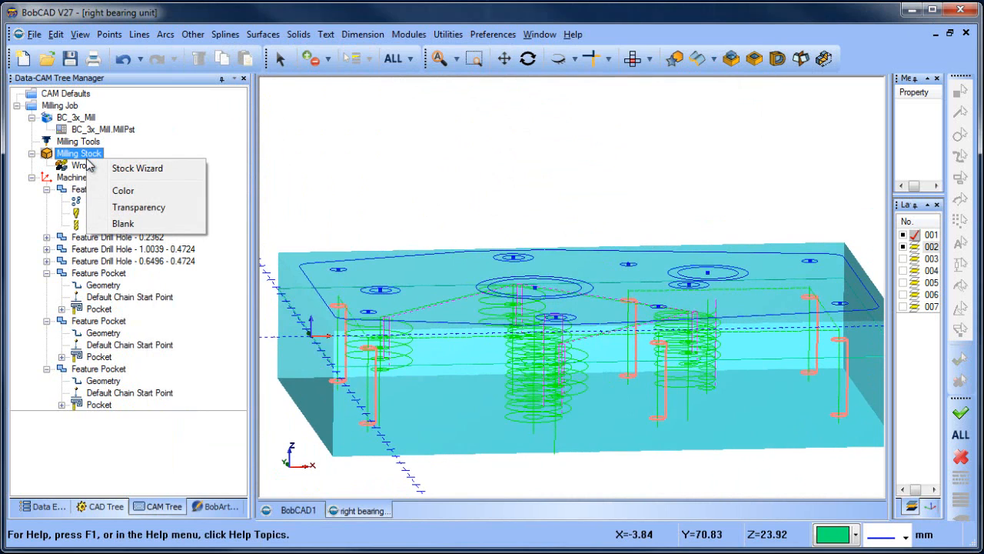
click(146, 169)
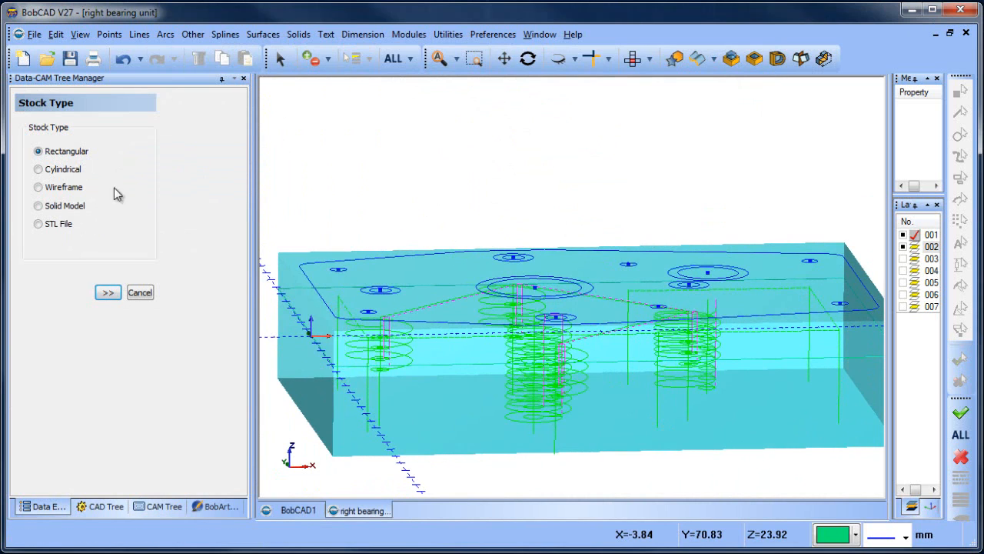
click(106, 293)
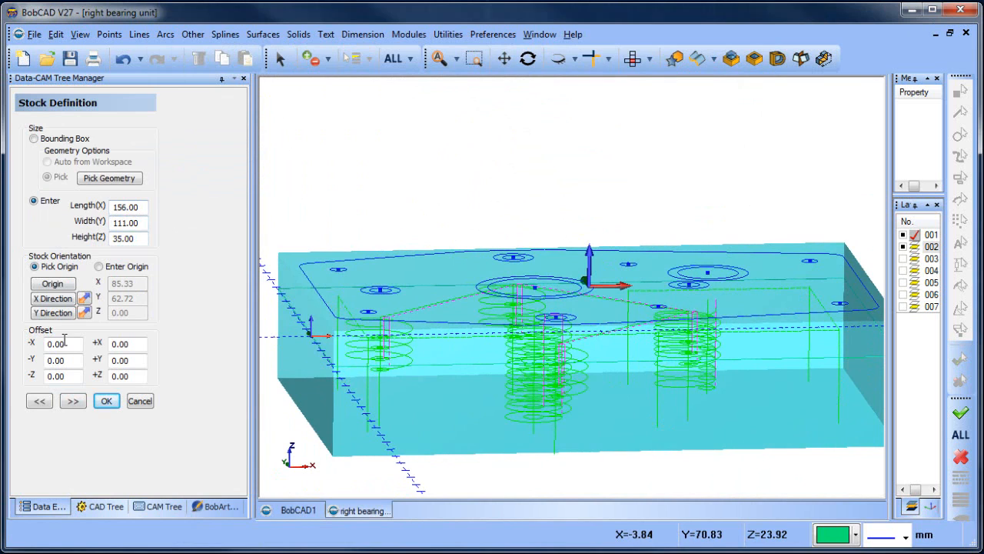
click(99, 267)
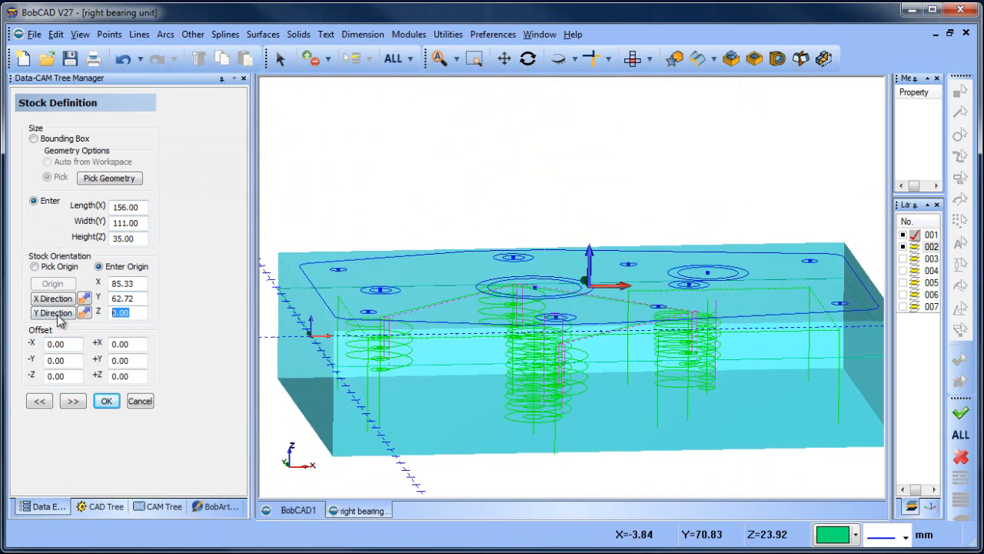
text(-10)
click(135, 300)
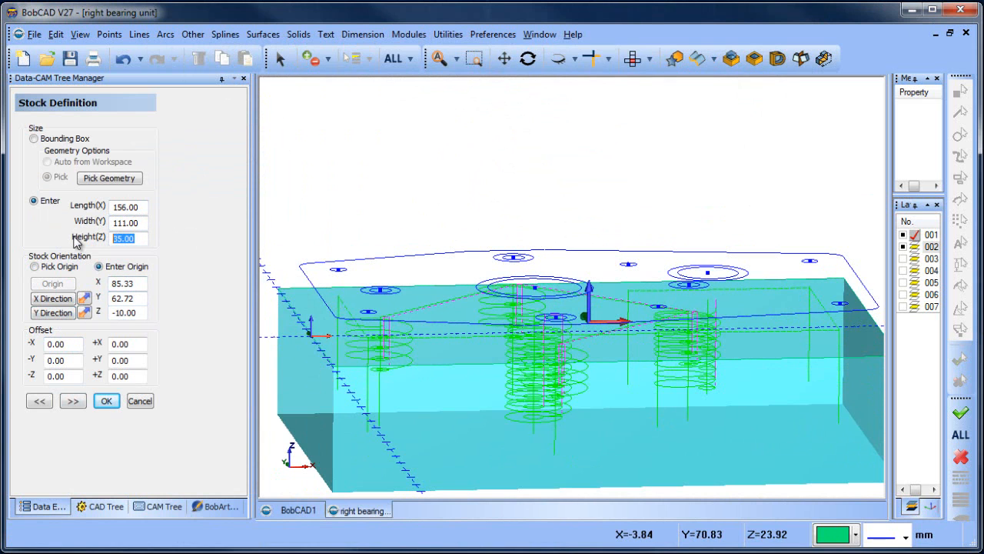
Step: Set the stock height to 25 mm, check its fit around the toolpaths, and finish the wizard with the existing machine setup
click(144, 225)
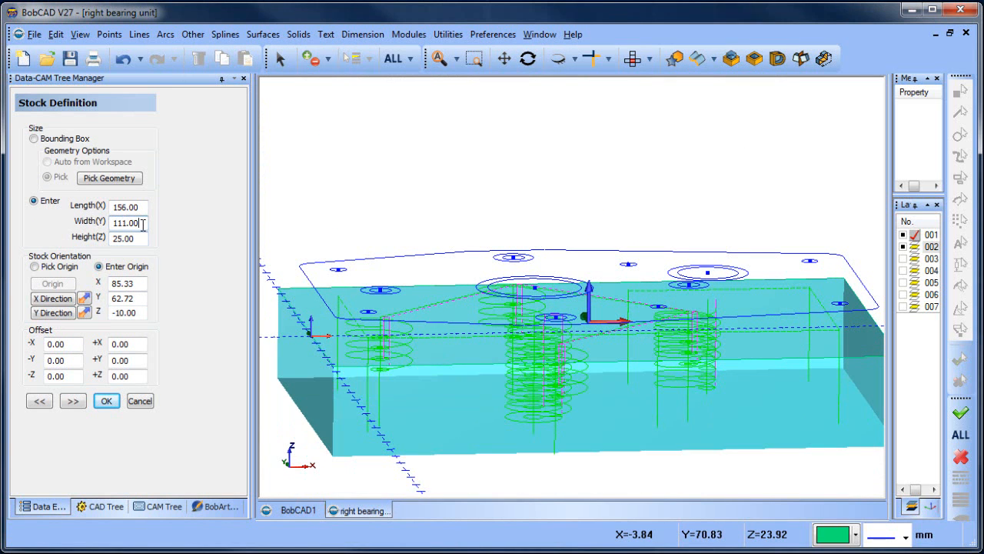
middle_drag(692, 353, 310, 433)
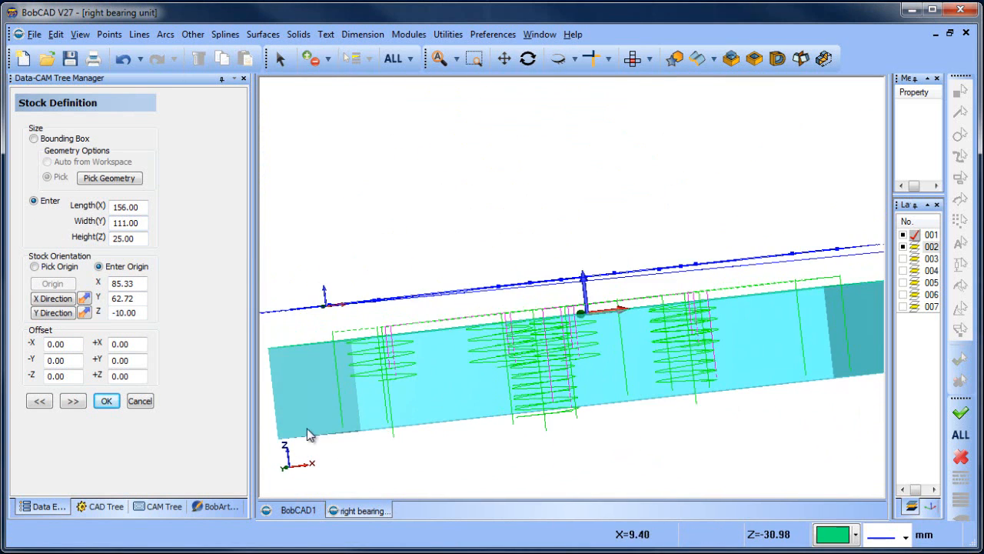
middle_drag(538, 356, 576, 339)
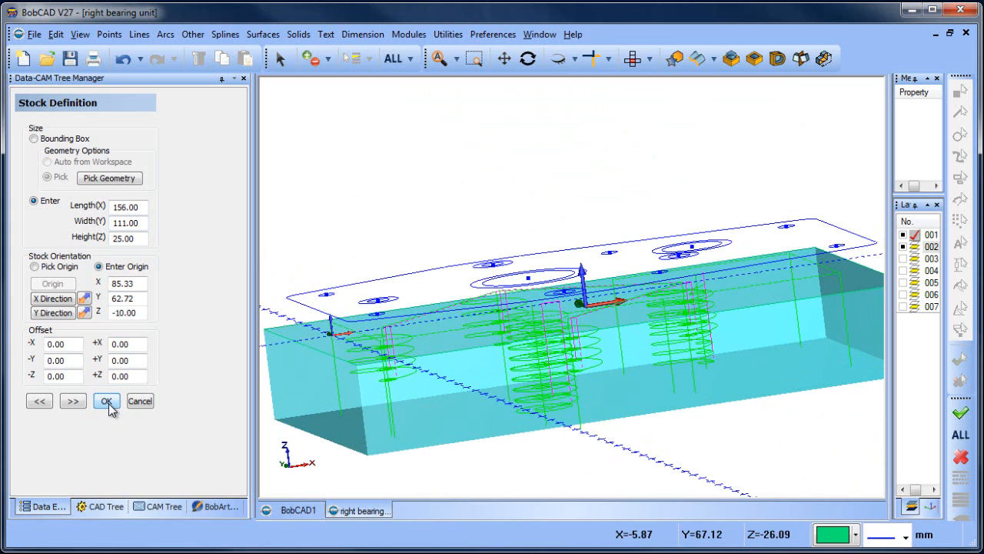
click(73, 400)
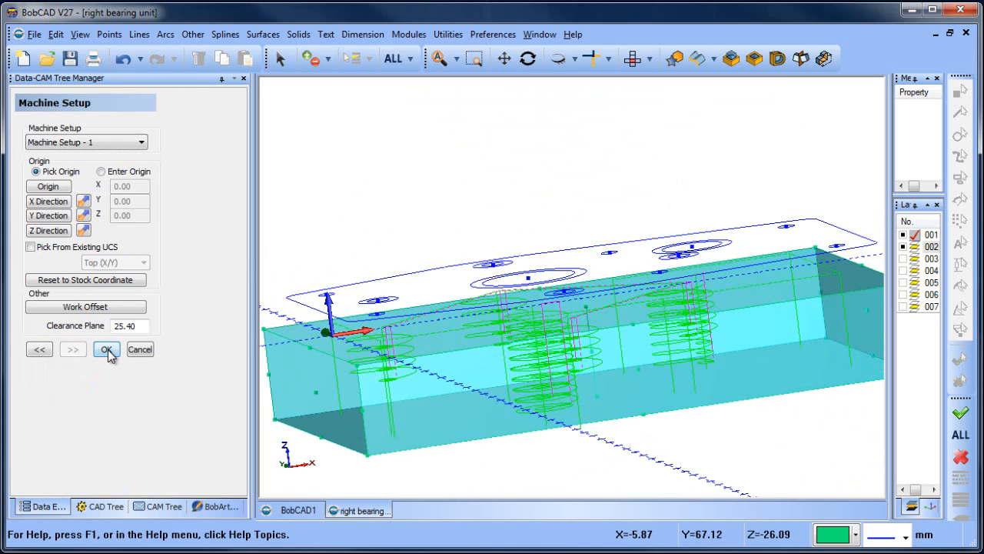
click(107, 350)
Step: Simulate the milling job on the corrected stock, inspect the machined holes and pockets up close, and exit the simulation
click(408, 34)
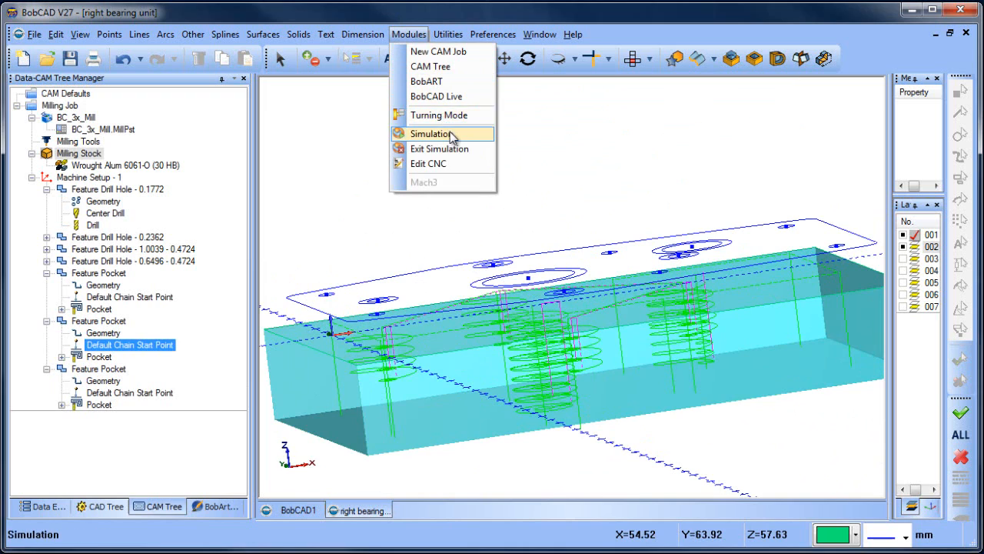
click(452, 134)
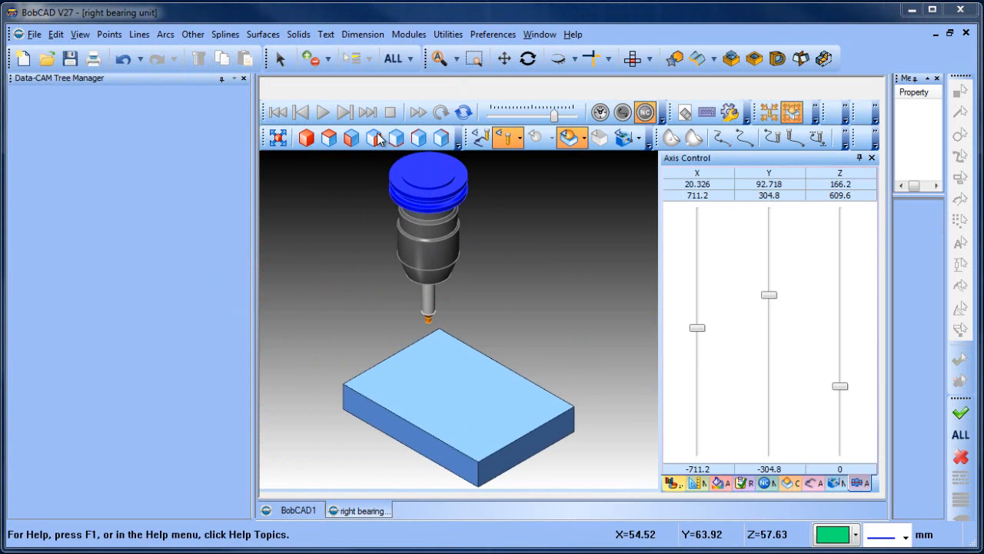
click(321, 113)
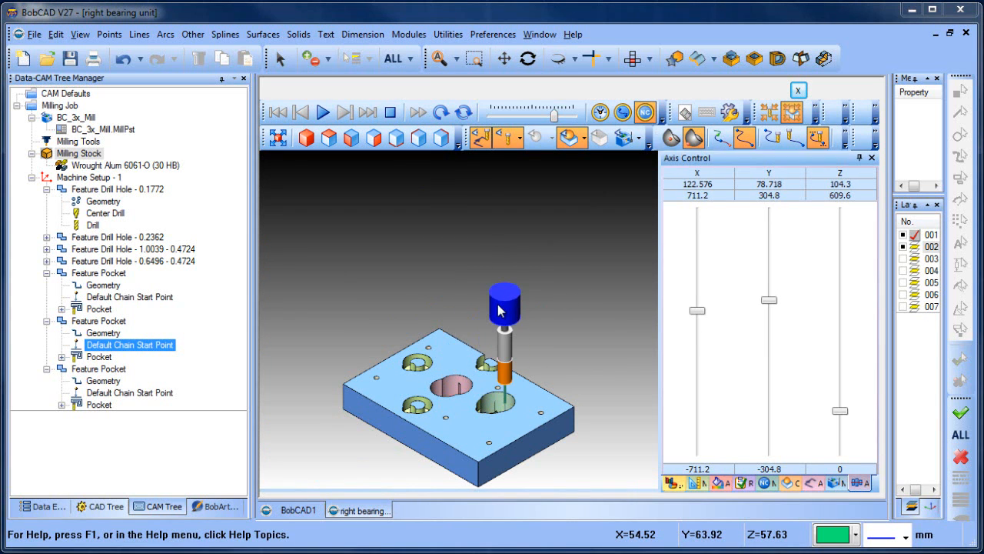
middle_drag(454, 256, 452, 302)
scroll(444, 305, up, 4)
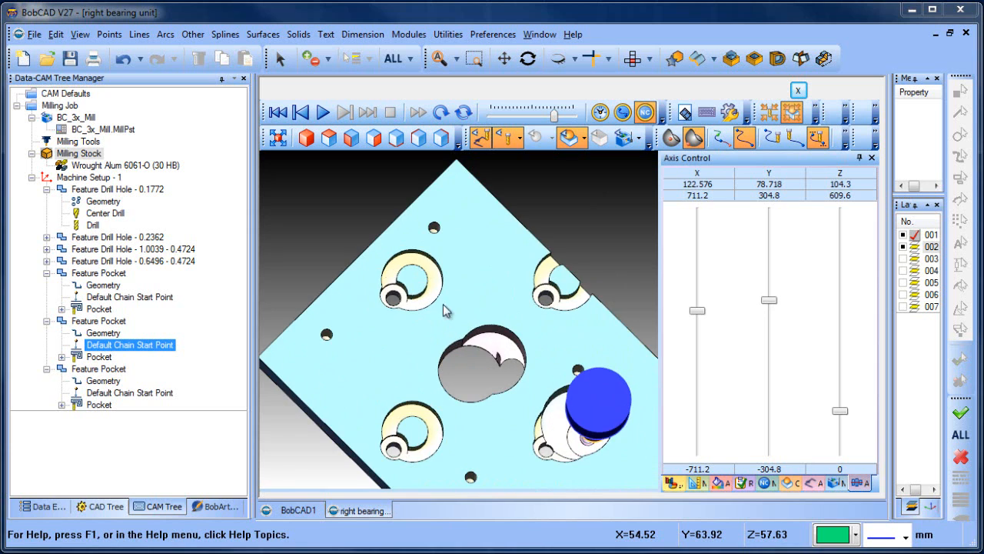
middle_drag(486, 399, 508, 407)
click(800, 91)
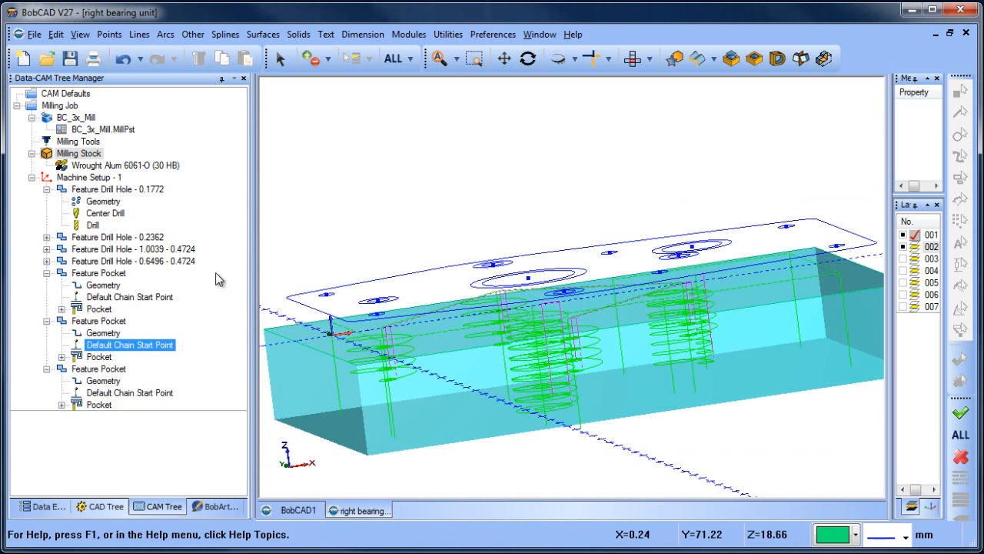
Step: Examine the first pocket feature's geometry and spiral entry toolpath around the four small circles from the top and at an angle
click(96, 309)
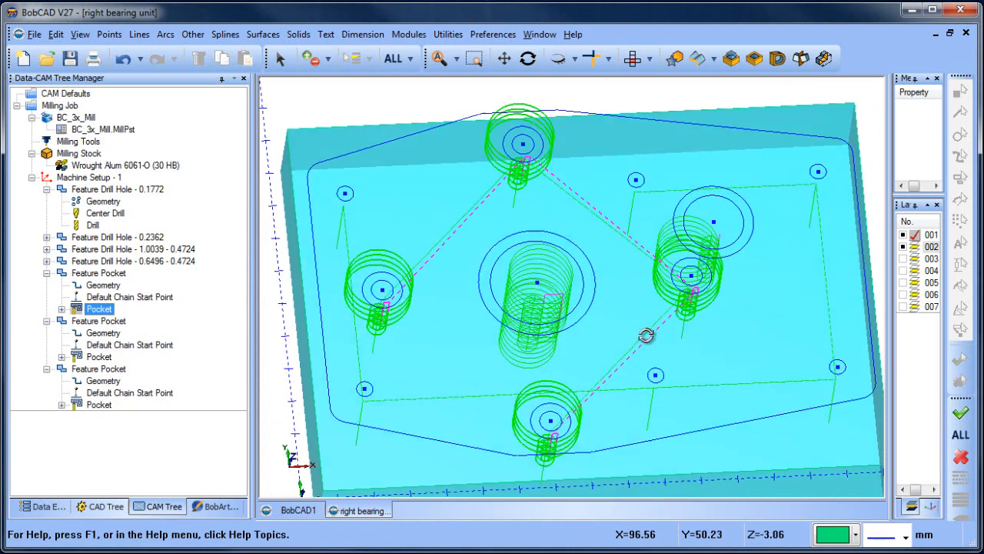
click(111, 329)
click(123, 297)
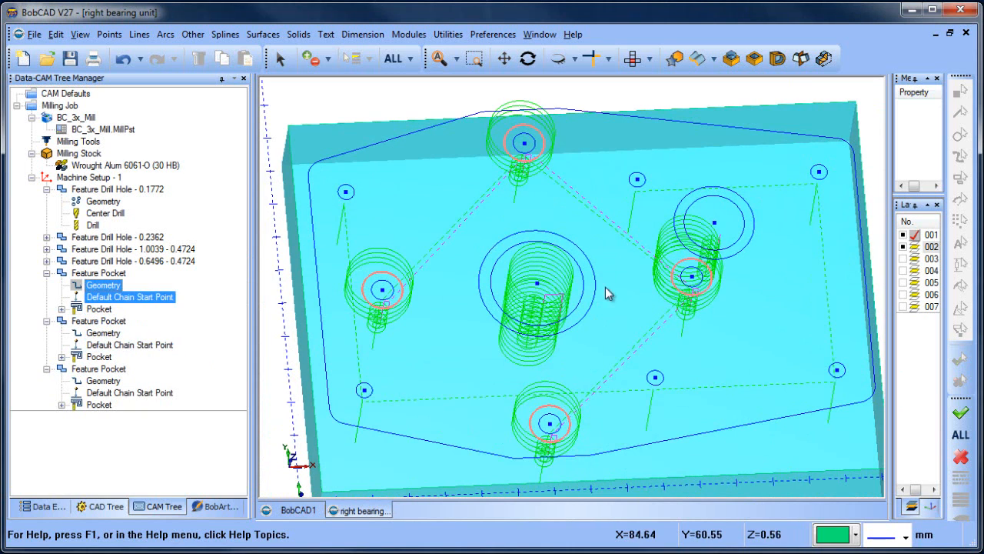
click(630, 69)
scroll(606, 379, up, 2)
middle_drag(615, 380, 636, 227)
scroll(573, 318, up, 2)
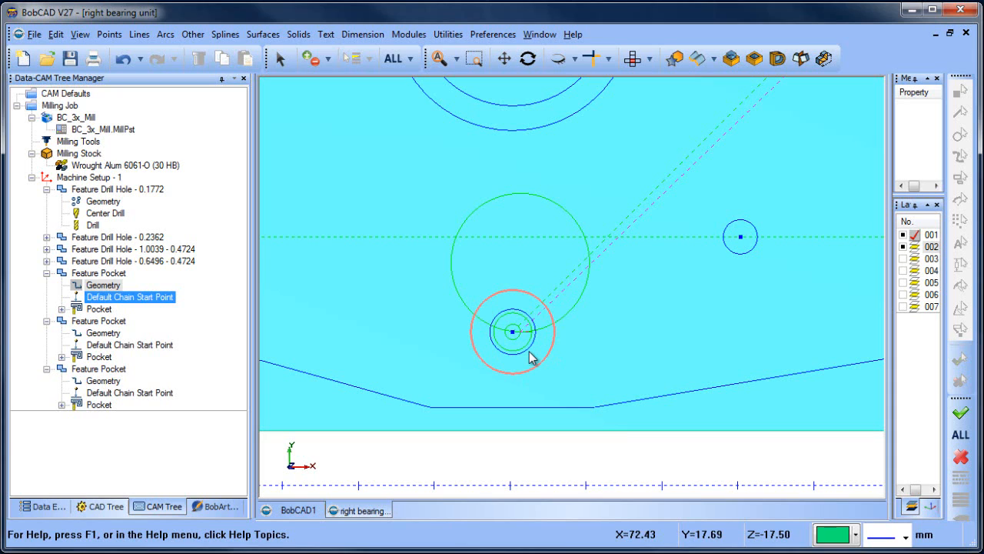
scroll(591, 310, down, 3)
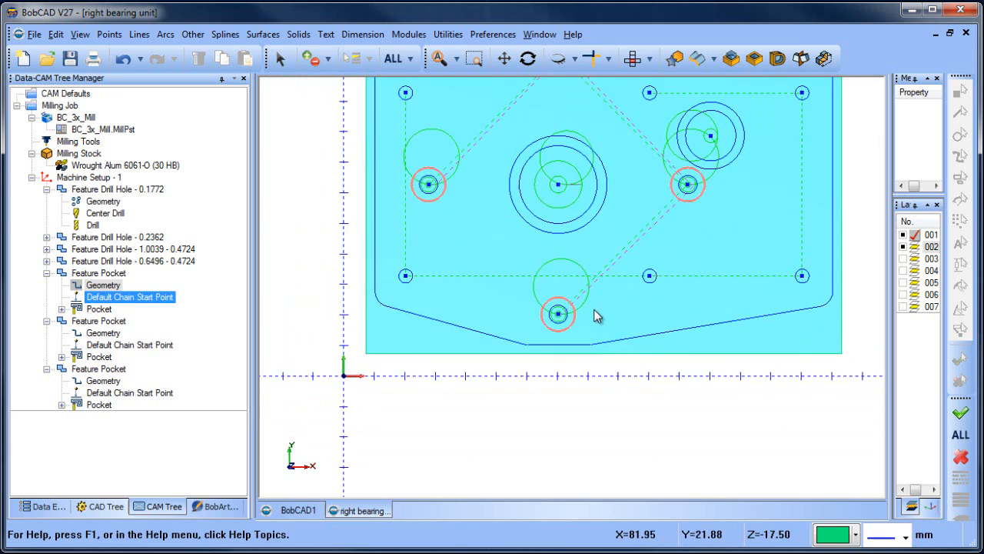
scroll(561, 327, up, 7)
scroll(560, 328, up, 1)
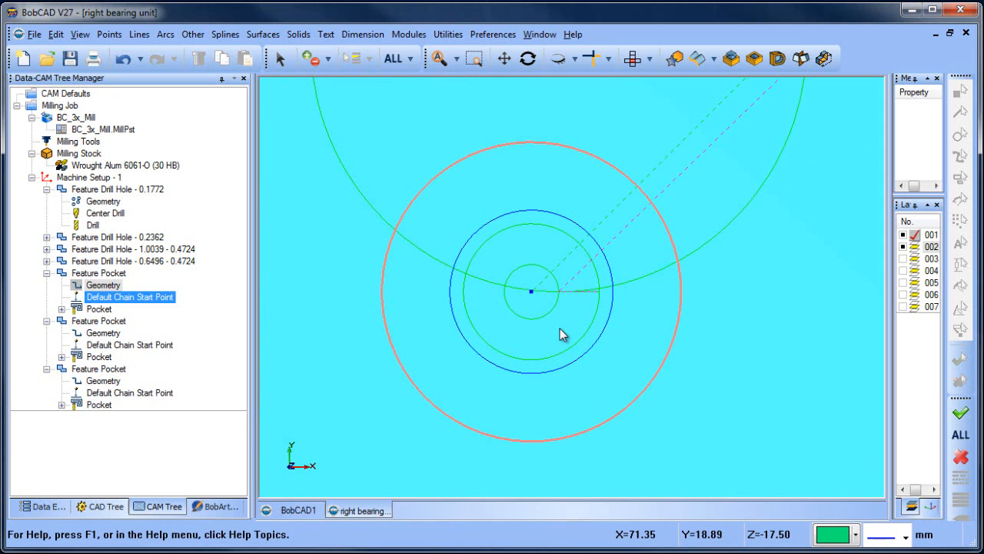
scroll(557, 339, down, 4)
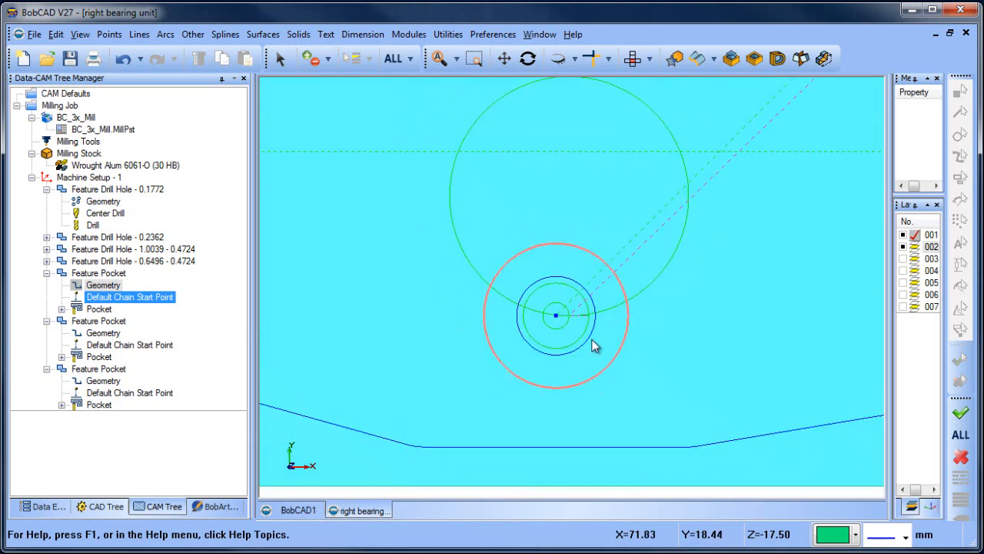
middle_drag(616, 376, 679, 394)
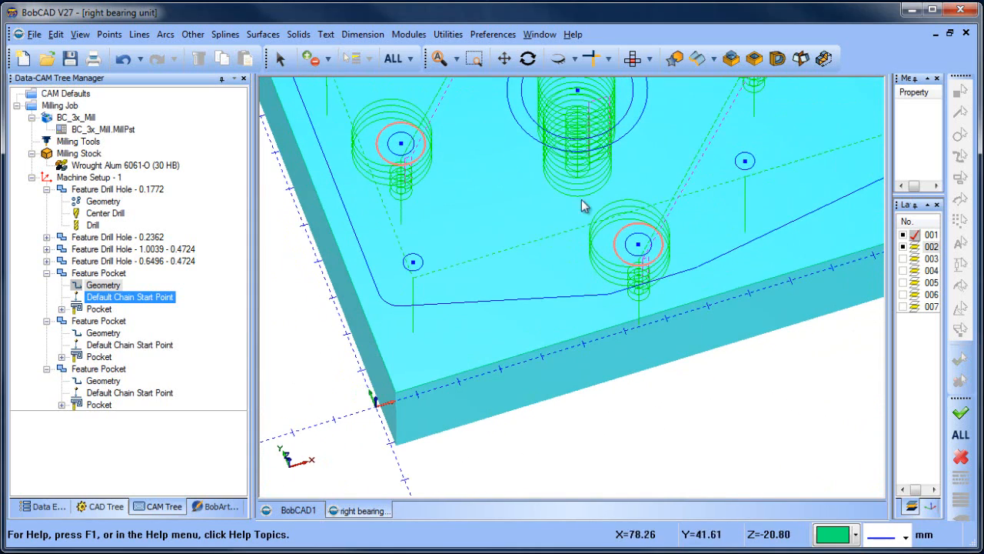
scroll(643, 226, down, 1)
middle_drag(674, 256, 646, 360)
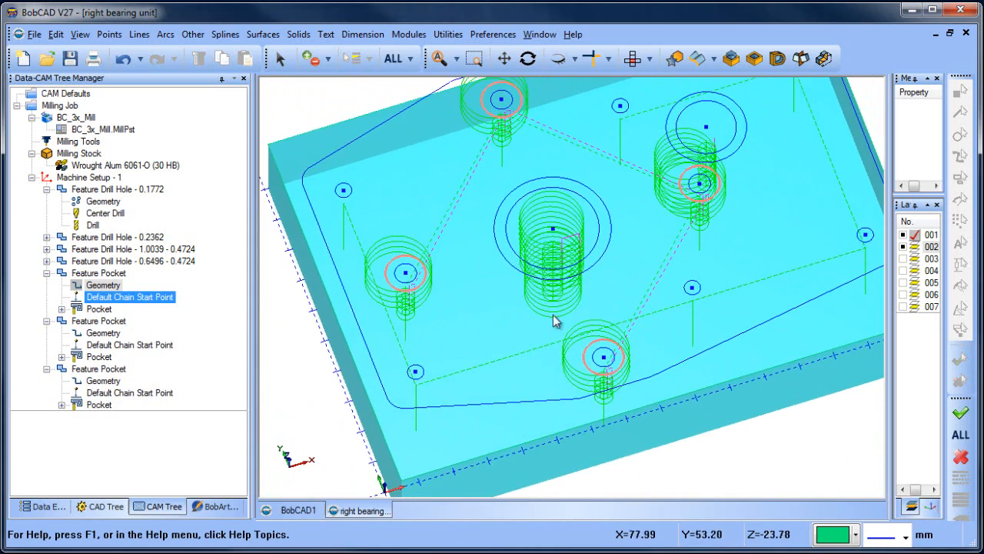
Step: Review the material entry type, radius and approach angle in the first pocket feature's leads, and finish the wizard
click(98, 321)
click(100, 273)
right_click(101, 276)
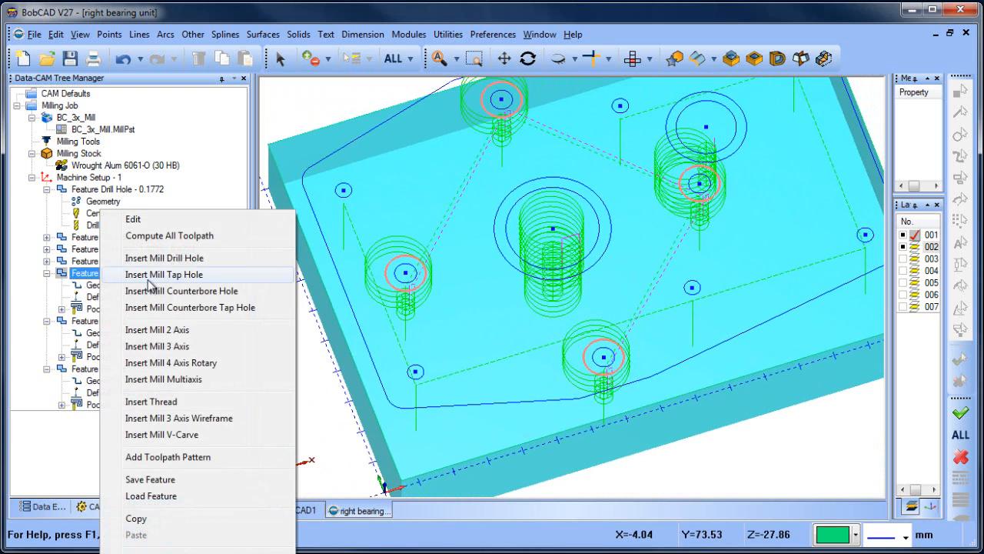
click(154, 220)
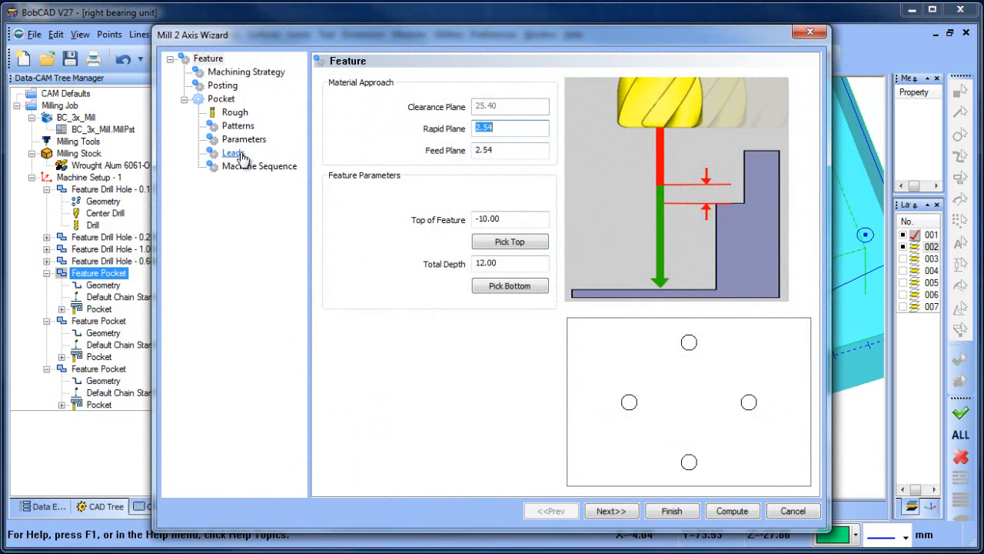
click(231, 153)
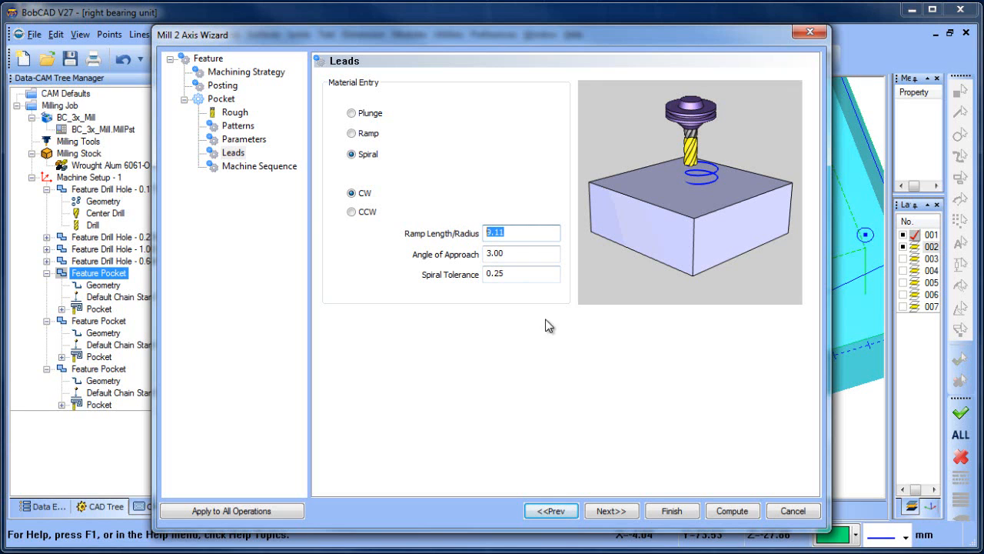
click(672, 511)
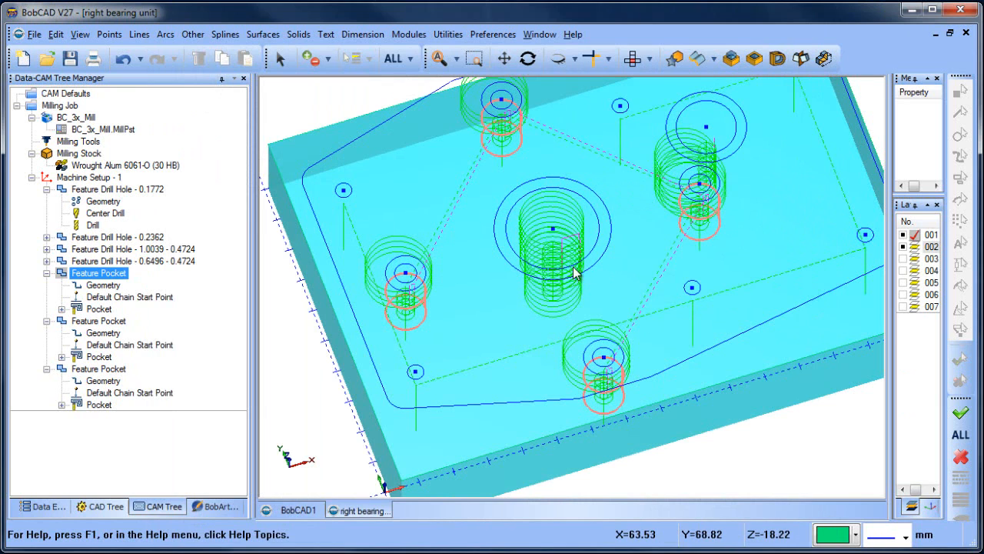
Step: Set the first pocket feature's spiral ramp radius to 3, recompute its toolpath, and check the entry at the small circles from the top
right_click(104, 278)
click(136, 218)
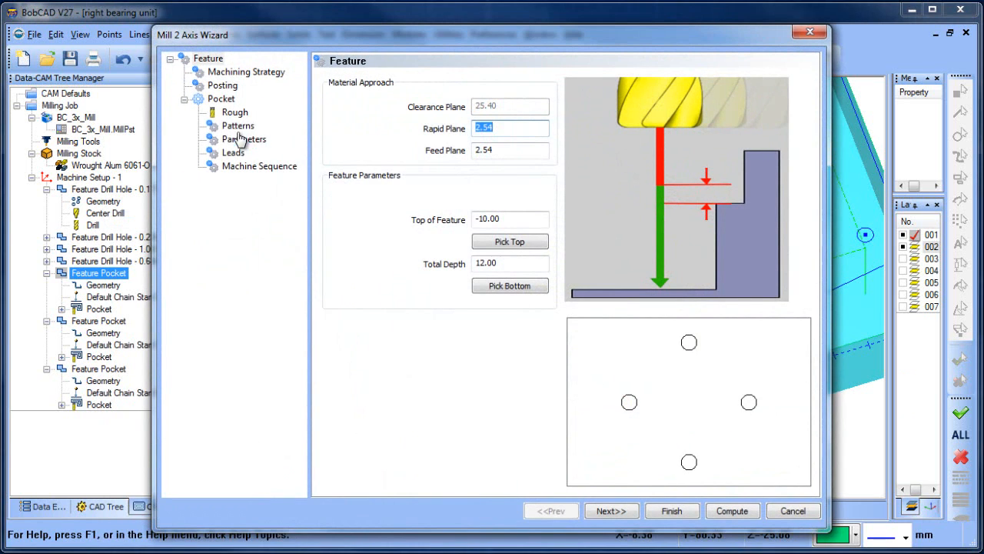
click(233, 152)
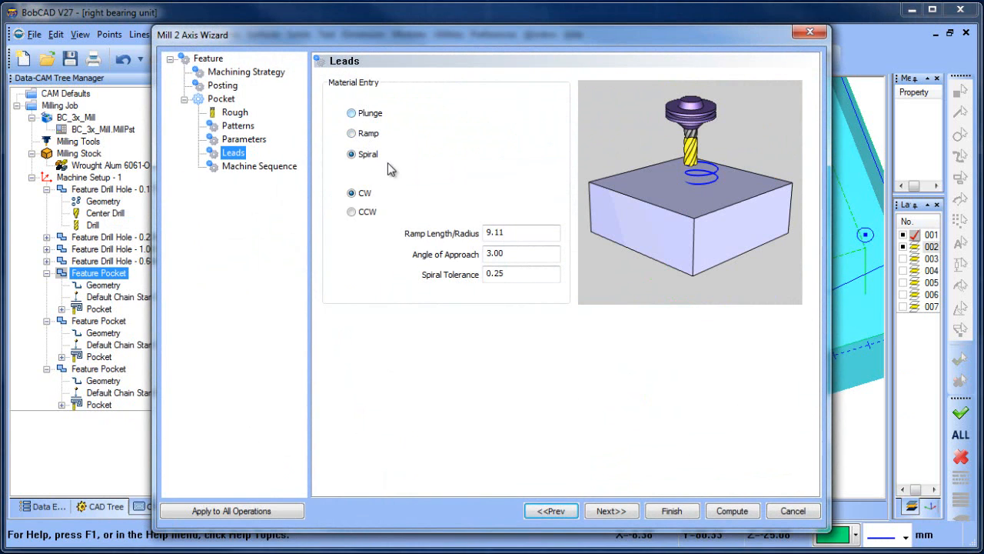
double_click(515, 232)
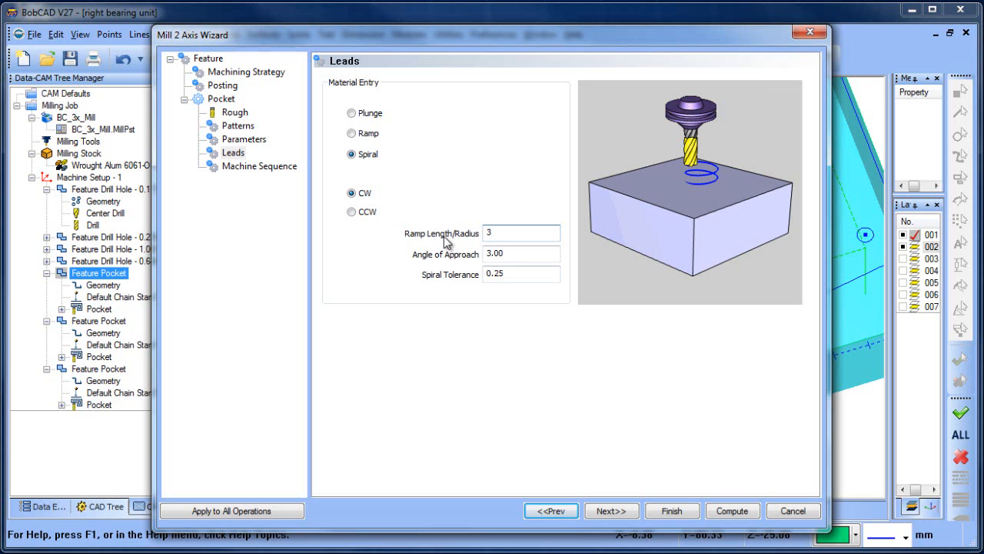
click(730, 510)
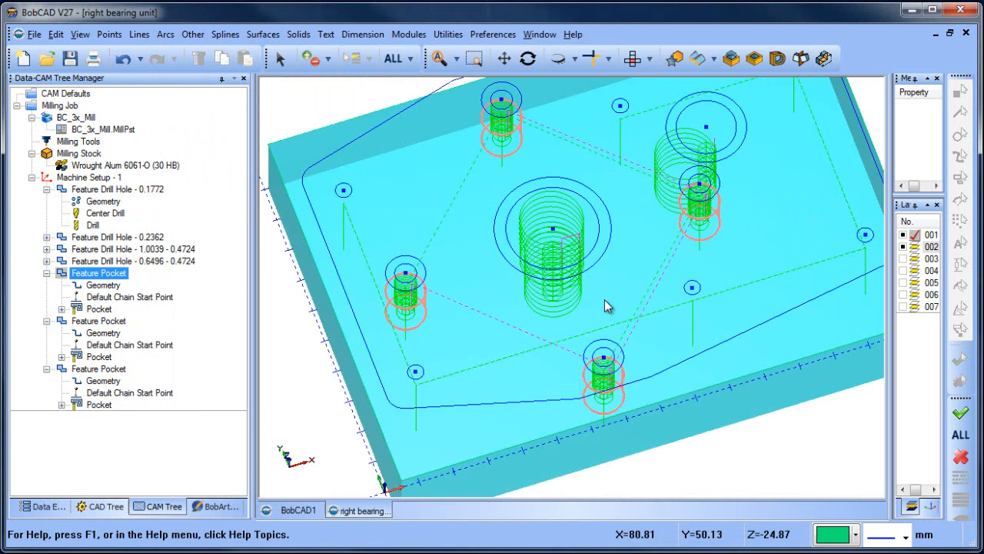
middle_drag(605, 301, 626, 398)
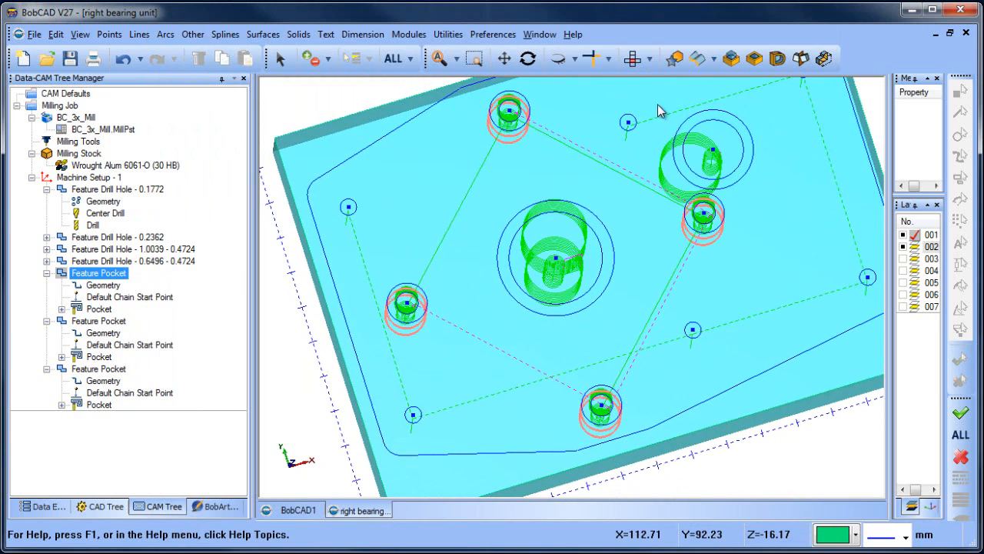
click(632, 58)
scroll(600, 392, up, 5)
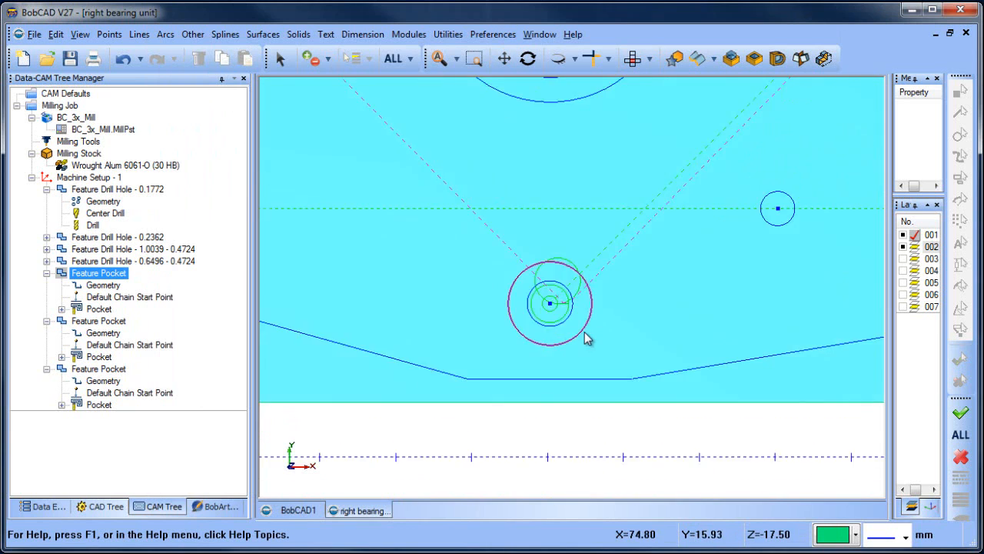
scroll(584, 332, up, 3)
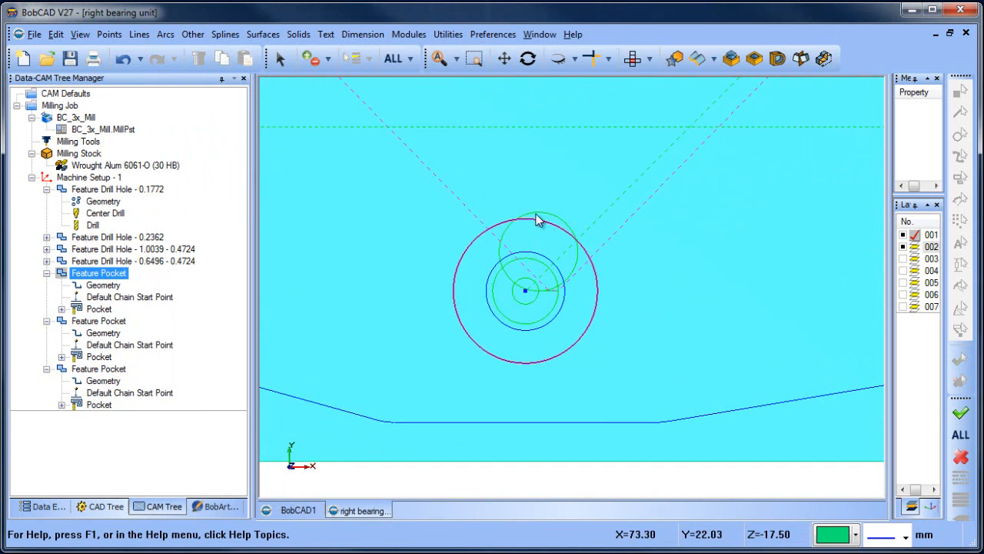
scroll(542, 284, down, 8)
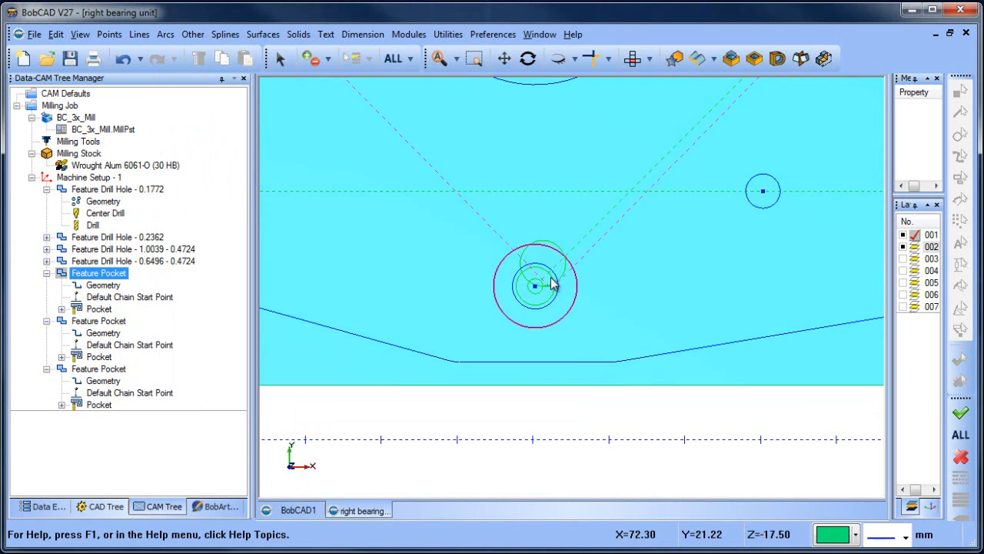
Step: Set the first pocket feature's spiral ramp radius to 1, recompute its toolpath, and check the entry inside the small circles
right_click(98, 273)
click(149, 223)
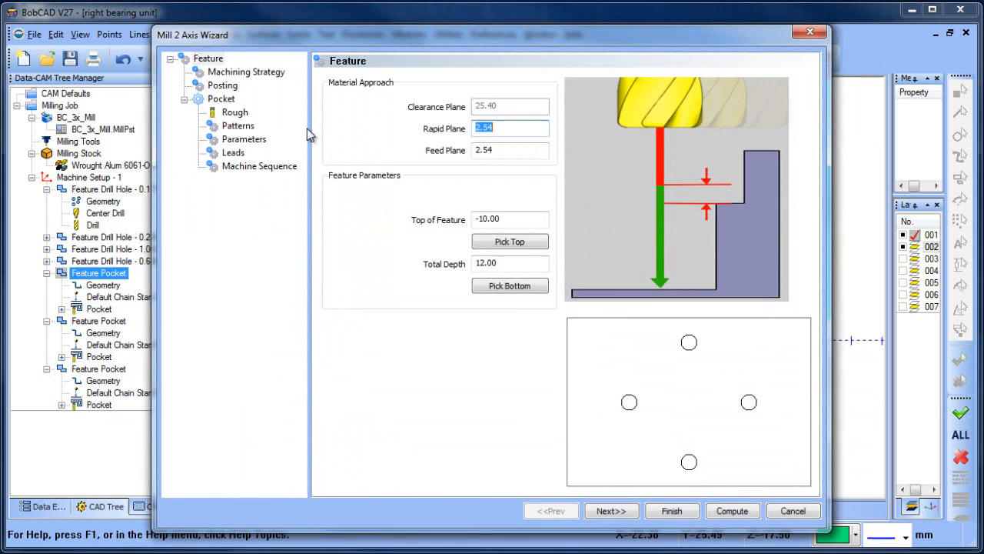
click(233, 153)
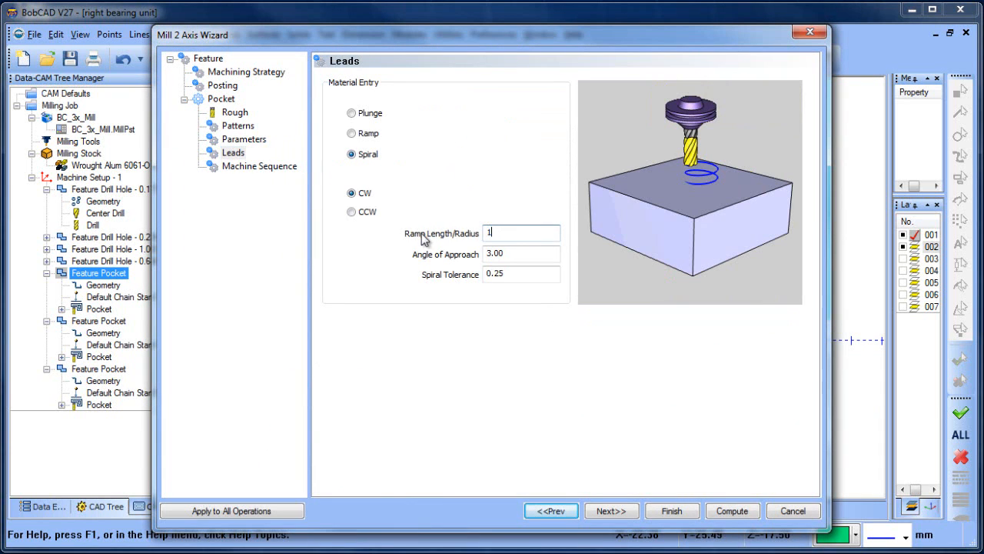
click(745, 511)
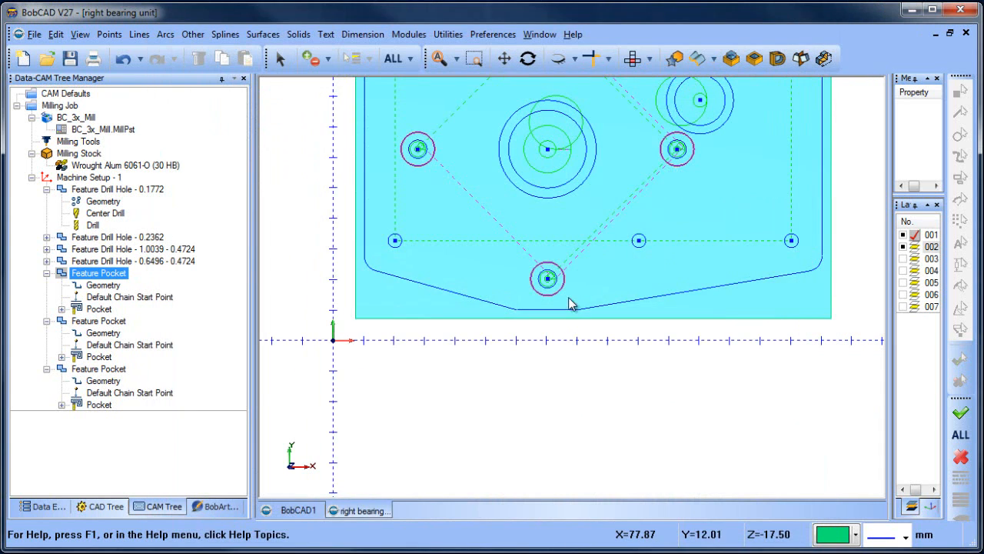
scroll(569, 304, up, 5)
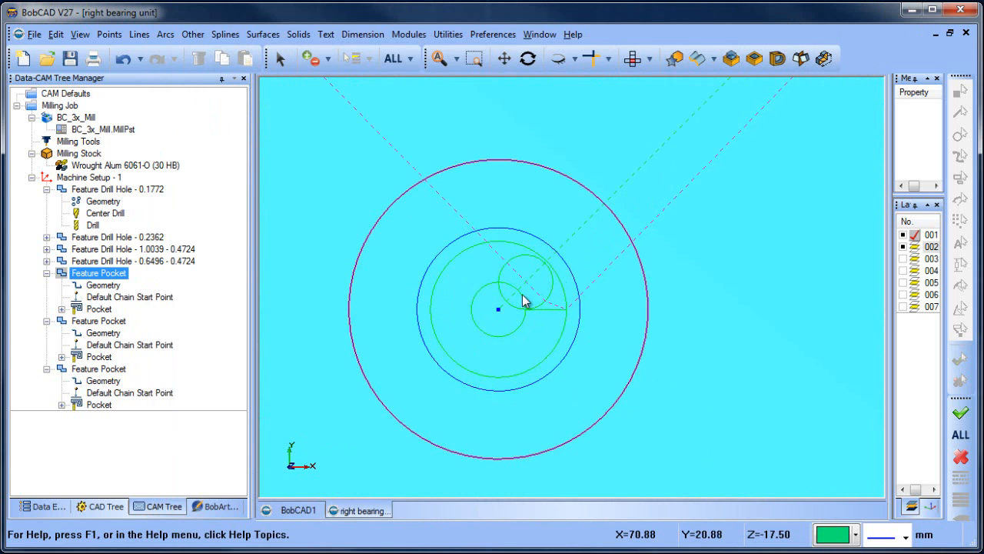
scroll(528, 254, down, 8)
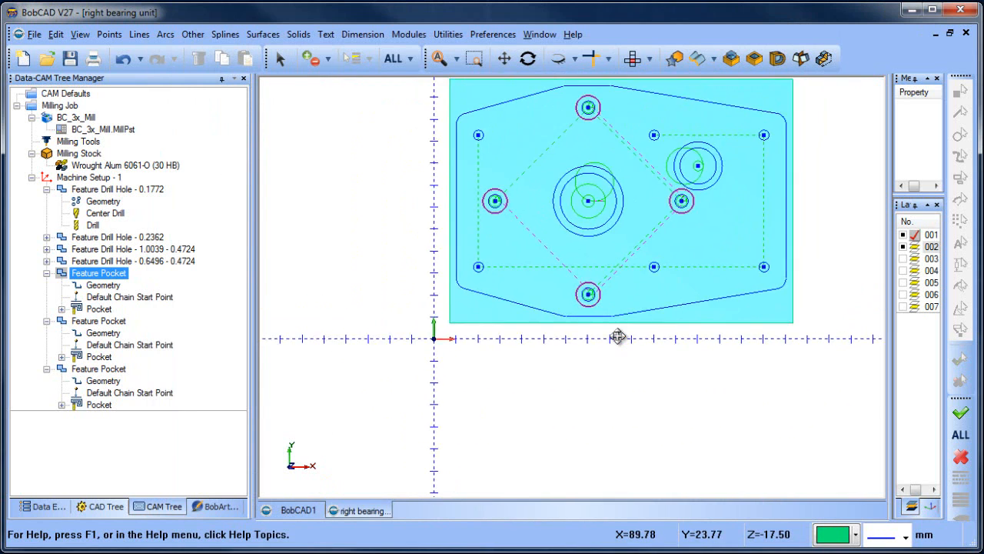
scroll(465, 273, up, 4)
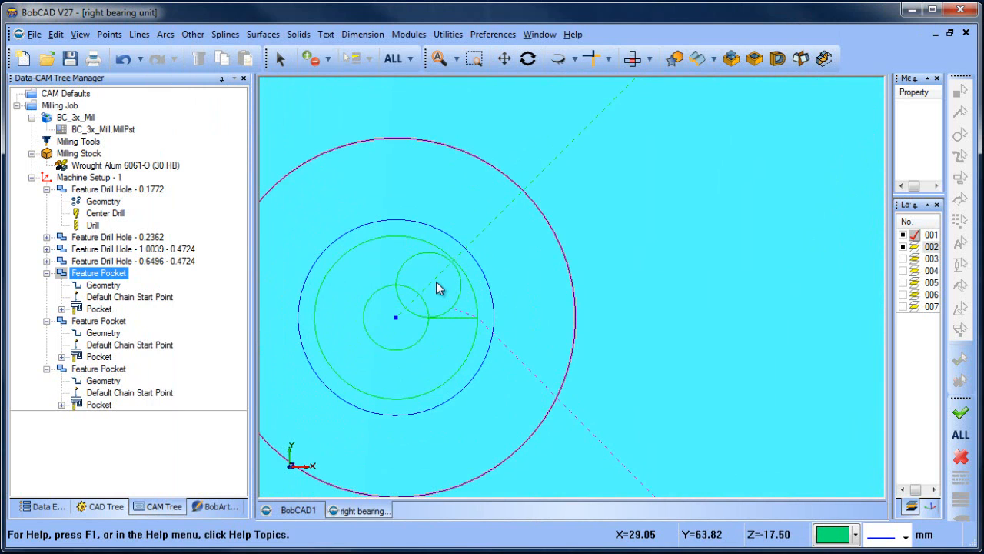
scroll(436, 281, down, 6)
Step: Simulate the milling job, inspect the machined small pockets and the two large pockets up close, and exit the simulation
click(408, 34)
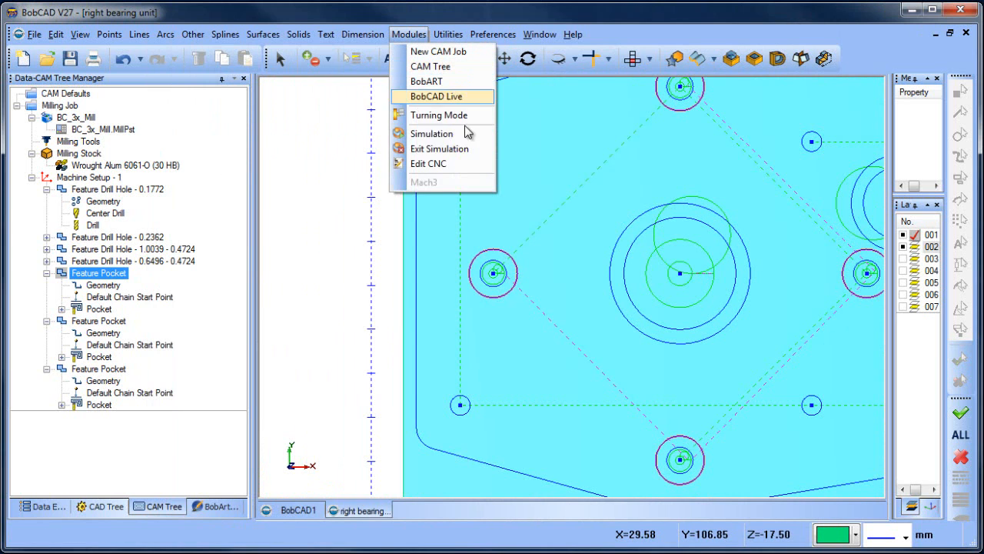
click(467, 134)
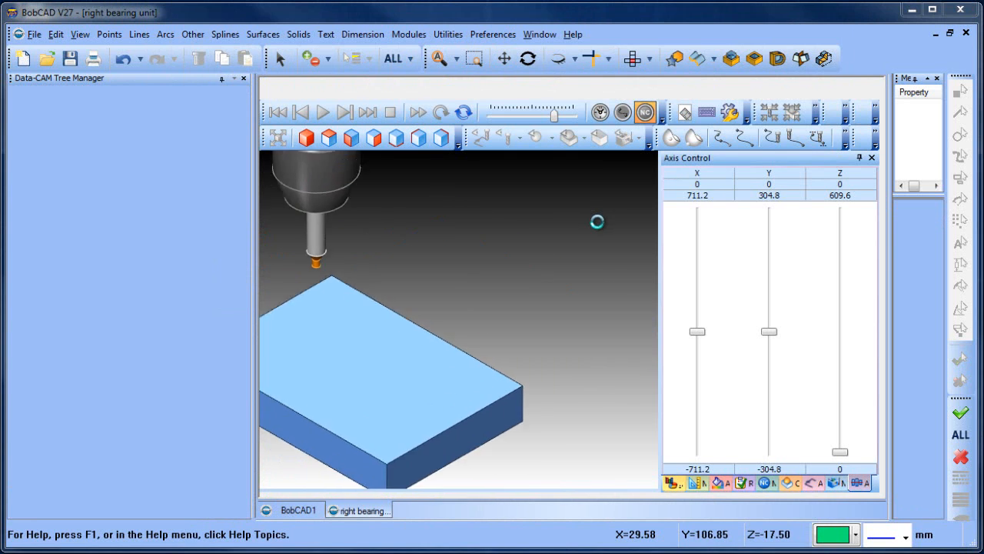
click(323, 114)
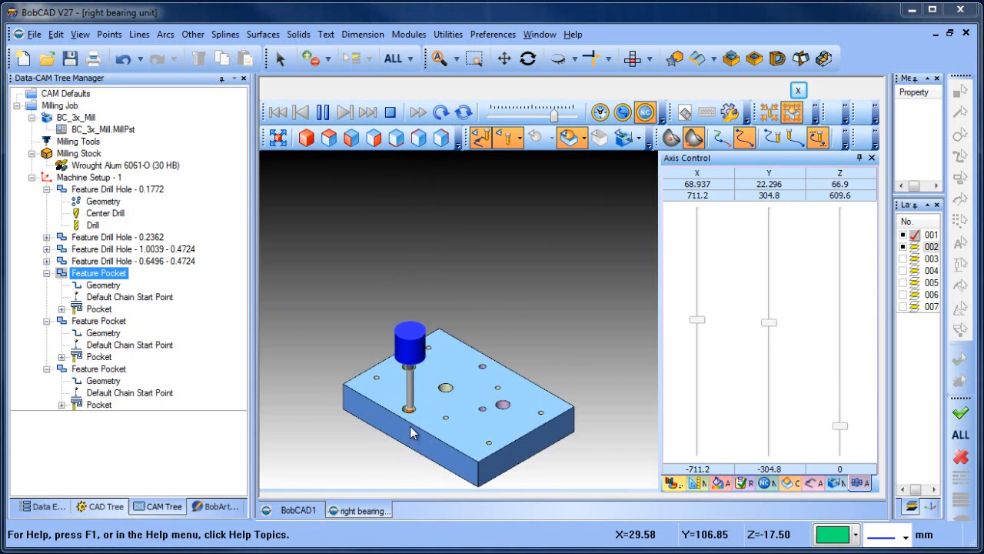
scroll(410, 430, up, 3)
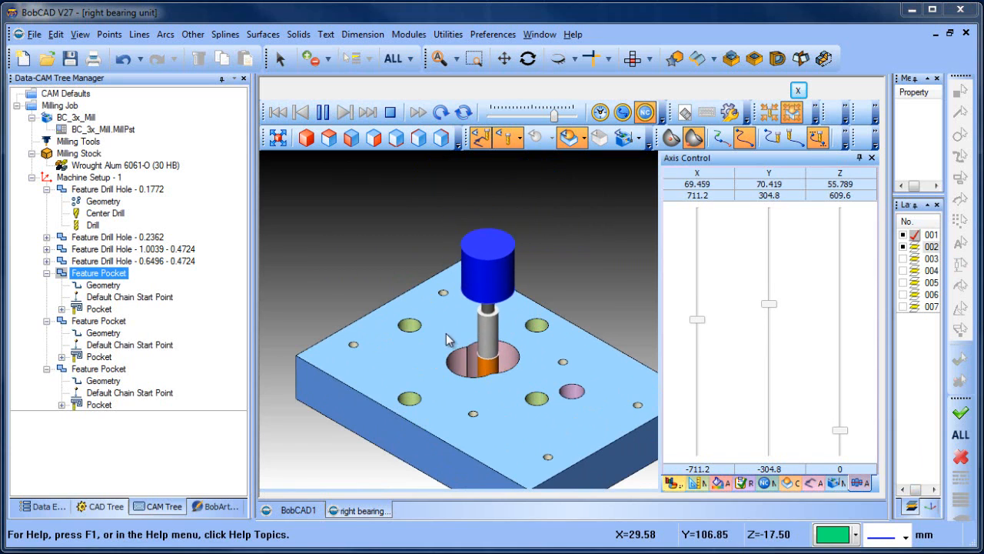
middle_drag(446, 334, 450, 366)
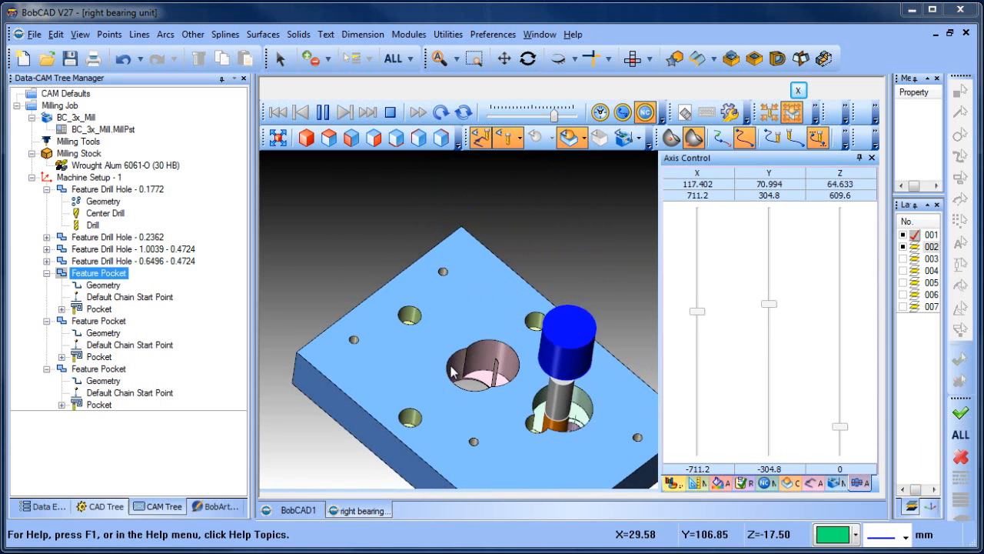
click(800, 92)
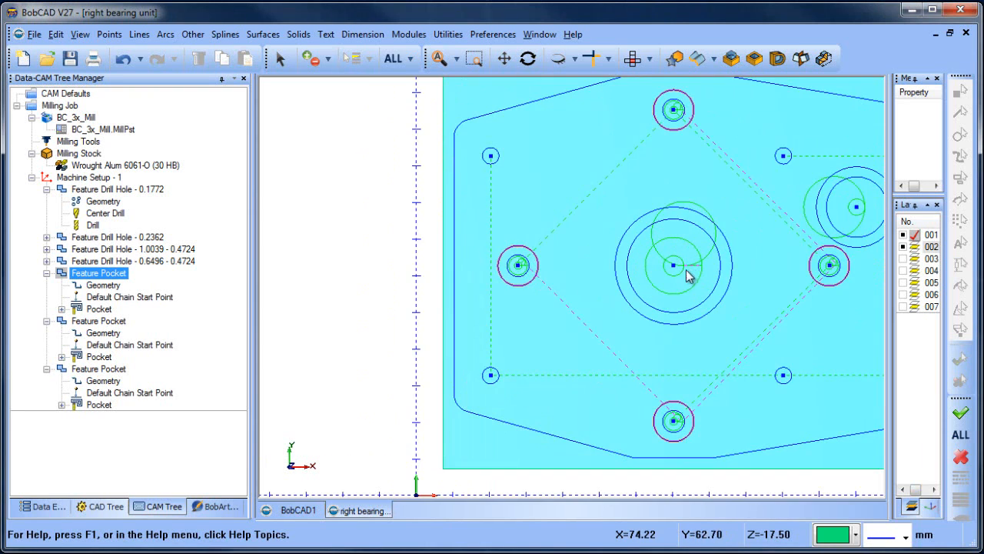
Step: Reduce the spiral ramp radius in the leads of the second pocket feature, the large central circle, and recompute its toolpath
scroll(515, 262, up, 6)
scroll(512, 257, down, 16)
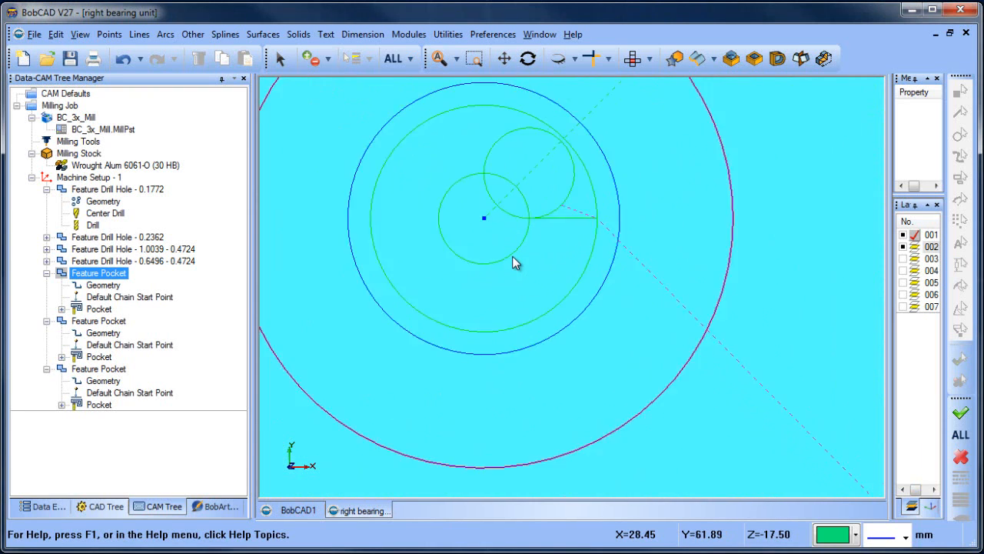
middle_drag(712, 277, 491, 279)
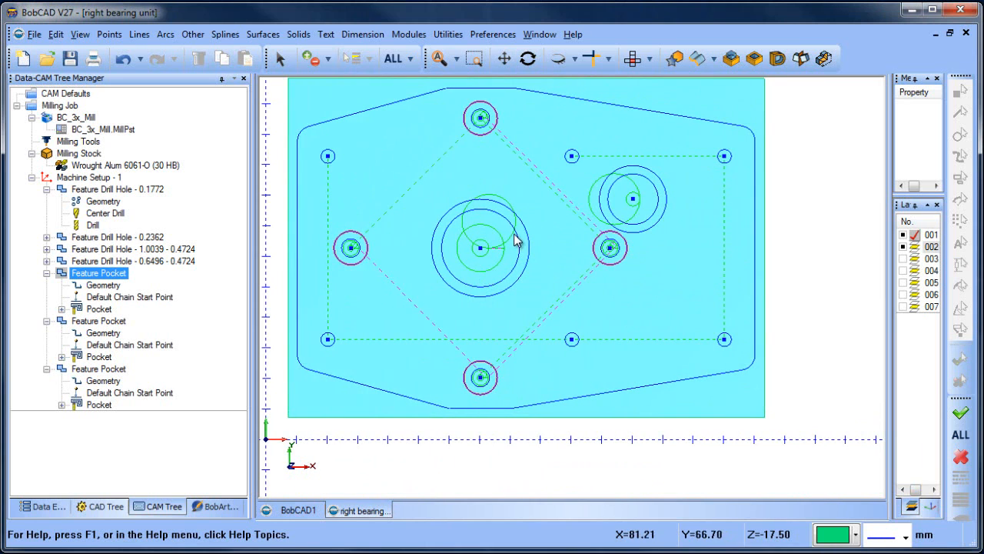
click(98, 321)
click(102, 333)
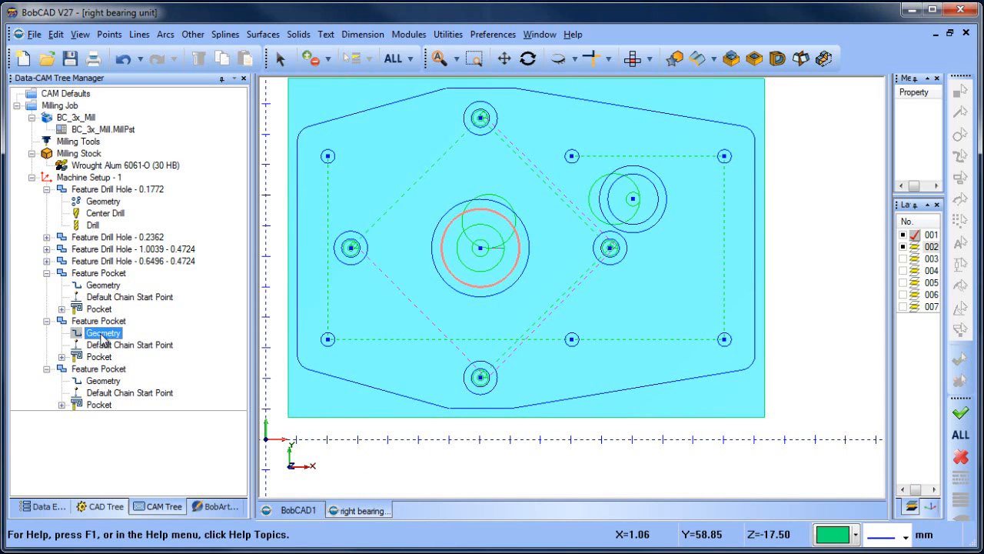
click(98, 321)
right_click(98, 321)
click(139, 216)
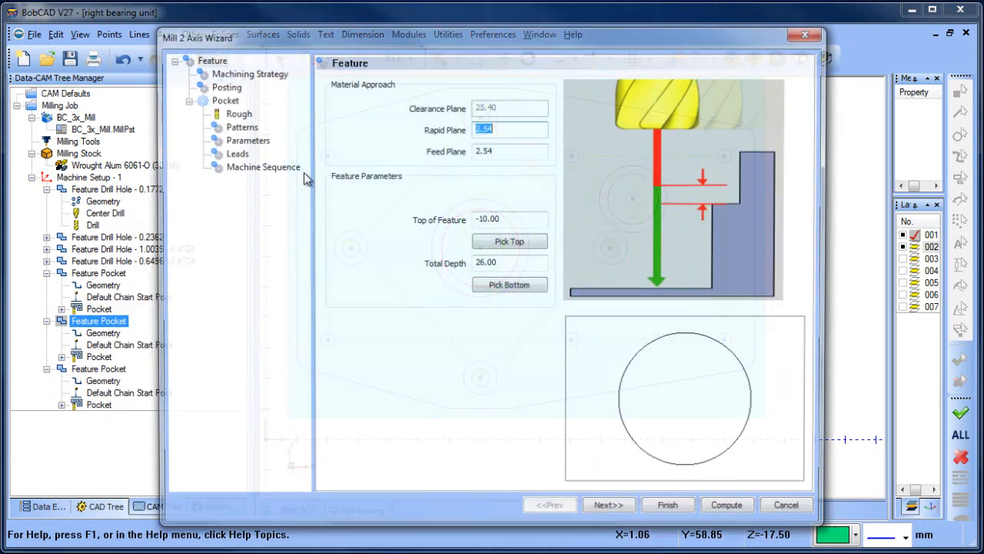
click(232, 153)
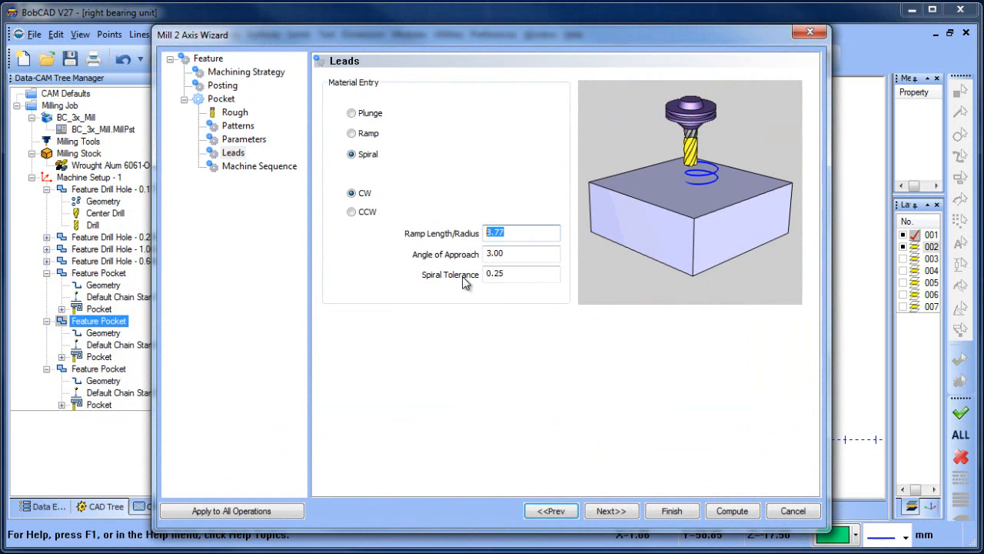
click(730, 511)
scroll(498, 242, up, 2)
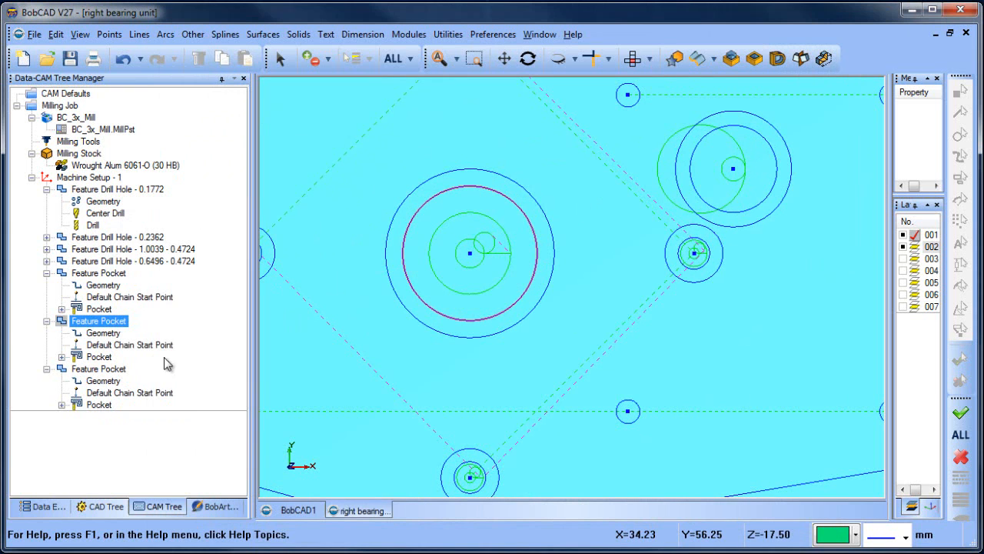
Step: Set the third pocket feature's spiral ramp radius to 2, recompute its toolpath, and examine the entry around the pocket's centre
click(99, 369)
right_click(98, 369)
click(139, 220)
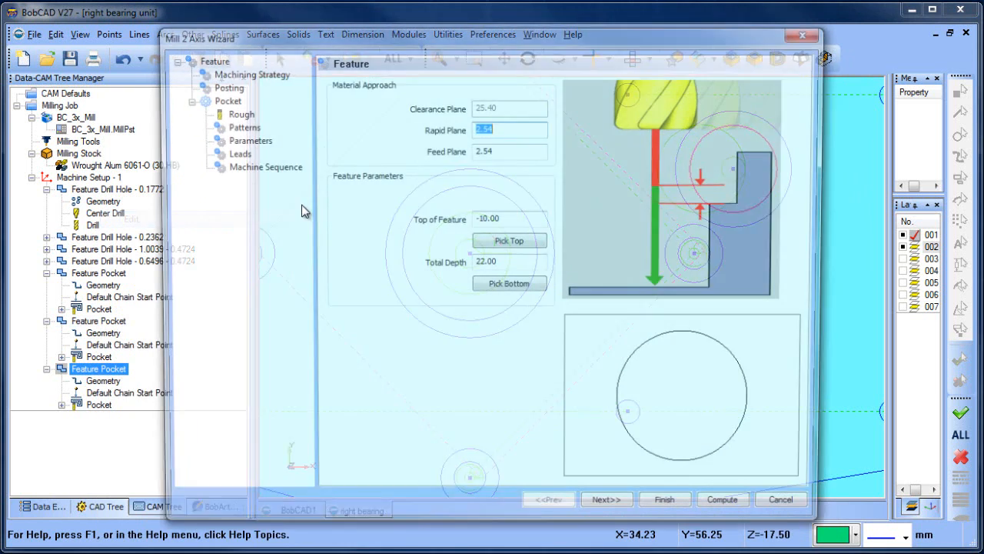
click(232, 153)
drag(523, 233, 440, 239)
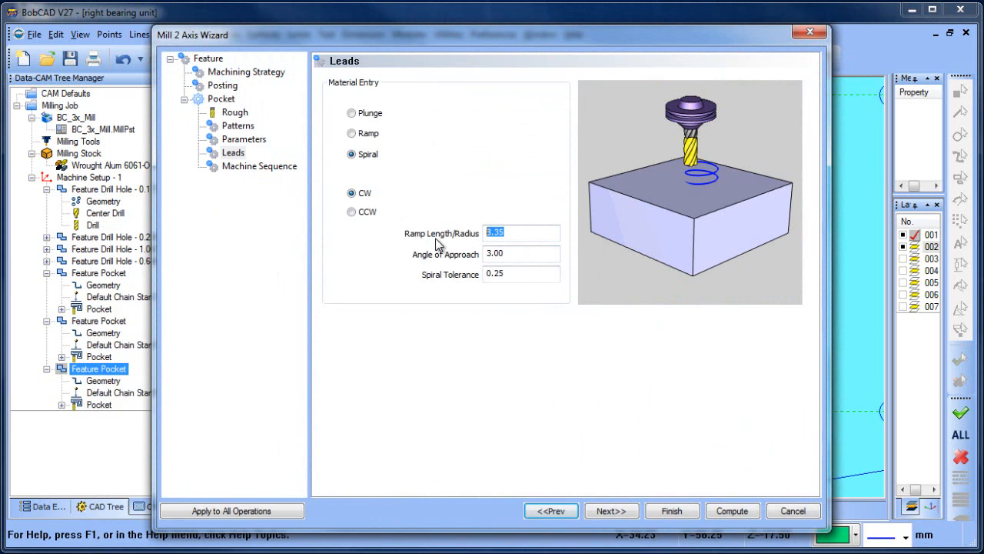
click(746, 513)
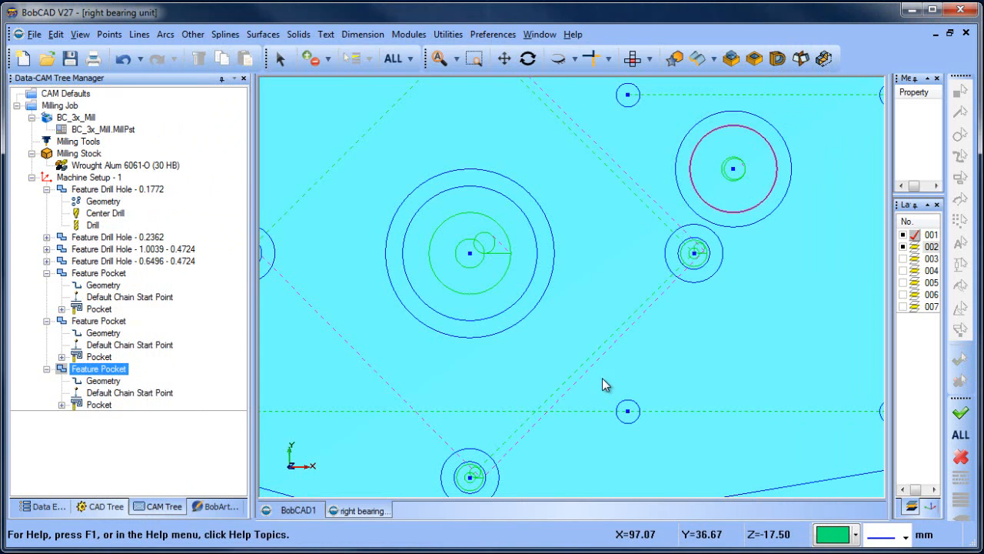
scroll(752, 166, up, 4)
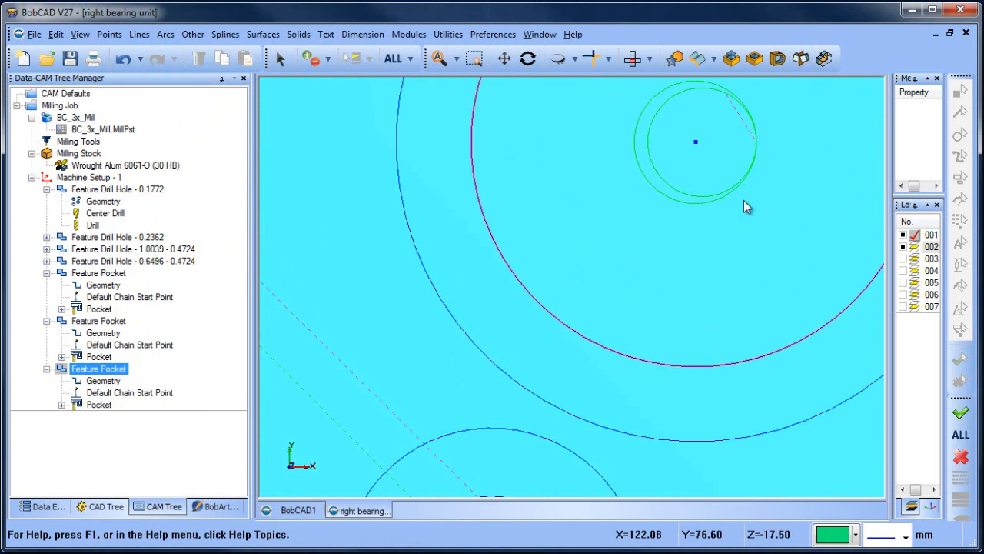
scroll(742, 125, up, 2)
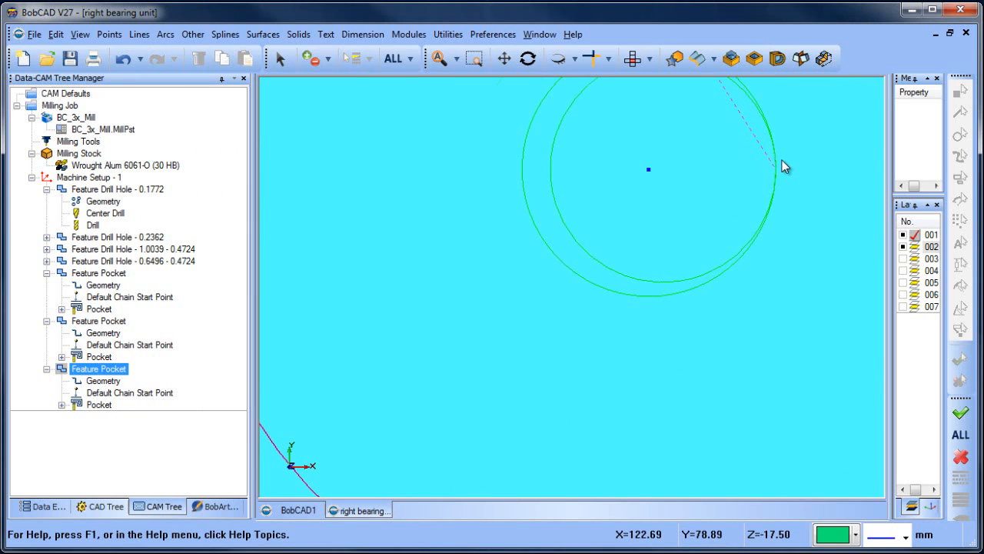
scroll(782, 160, up, 2)
scroll(692, 247, down, 6)
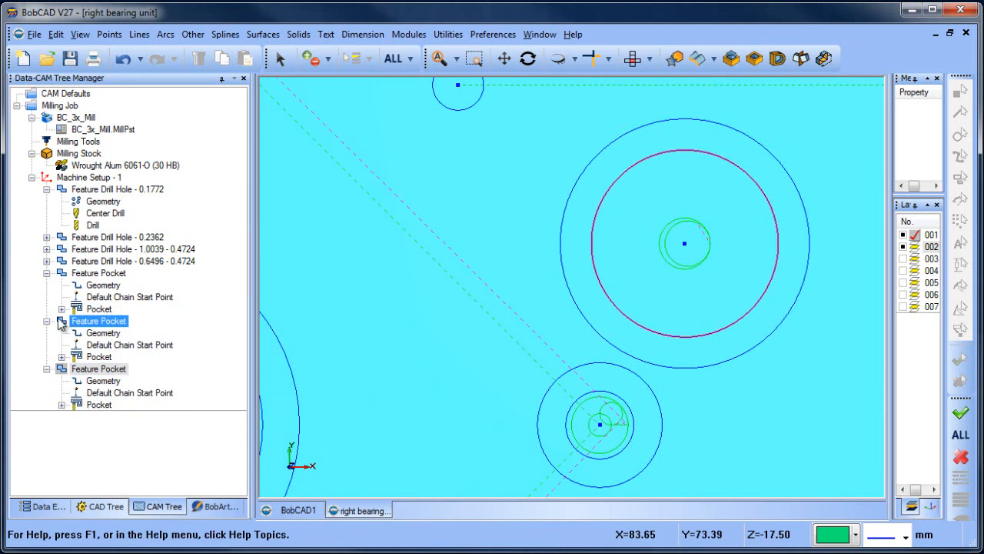
Step: Set the third pocket feature's spiral ramp radius to 1.5 and recompute its toolpath
right_click(98, 372)
click(116, 216)
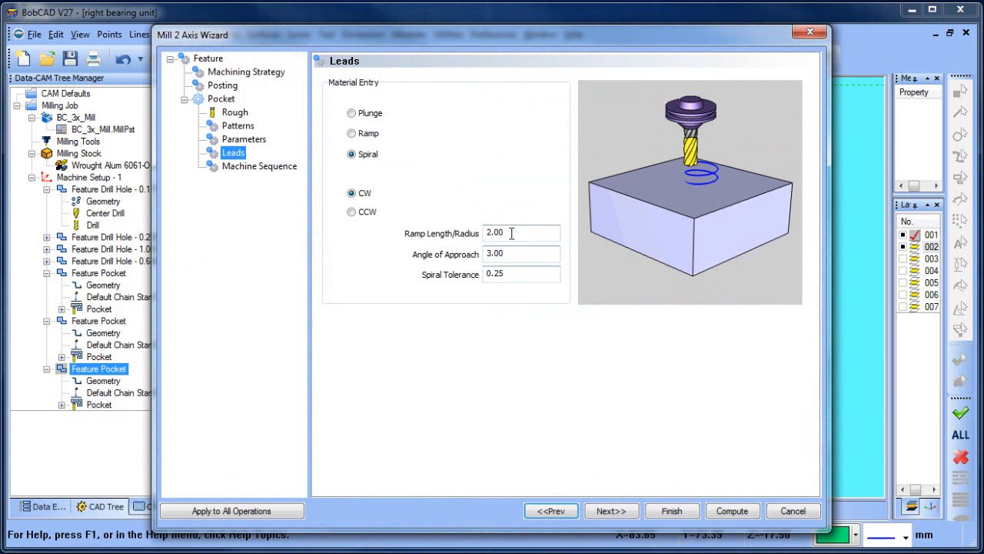
double_click(512, 233)
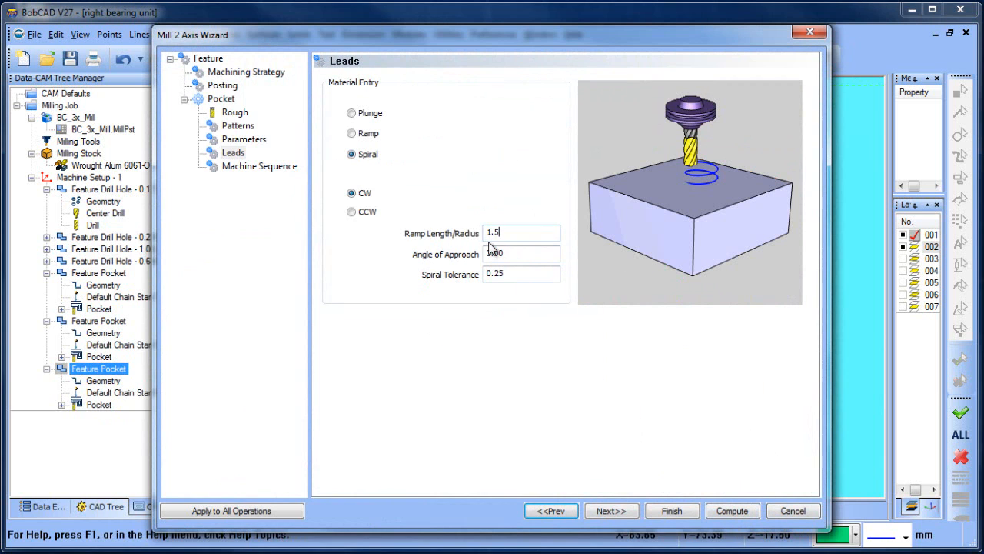
click(732, 511)
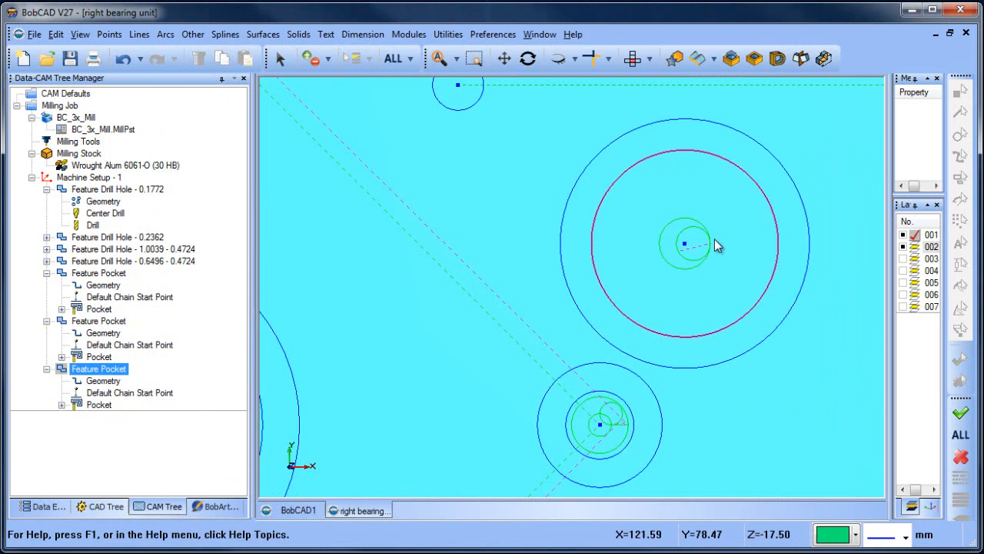
Step: Open the machine simulation for the milling job and run it with the recomputed pocket toolpaths
scroll(680, 304, down, 5)
middle_drag(642, 396, 636, 366)
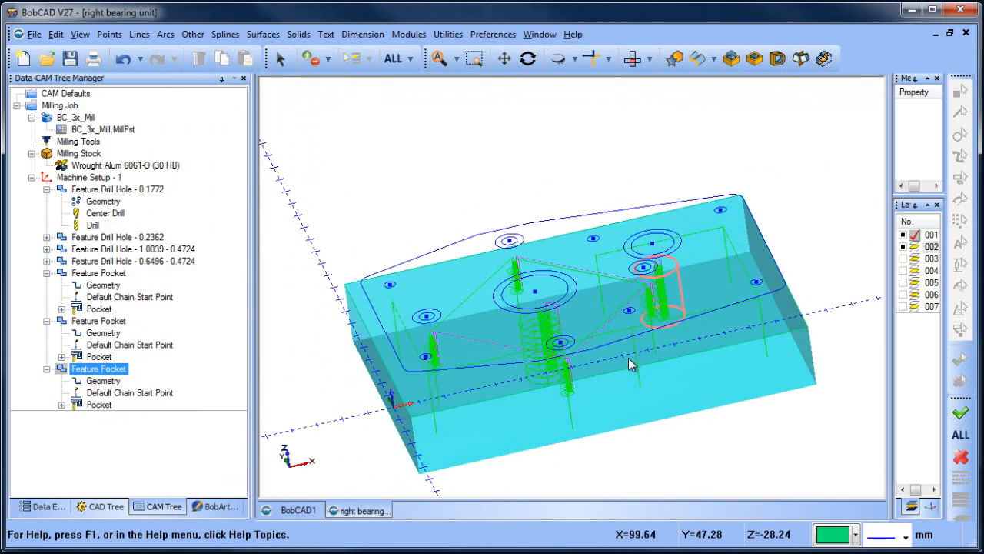
click(408, 36)
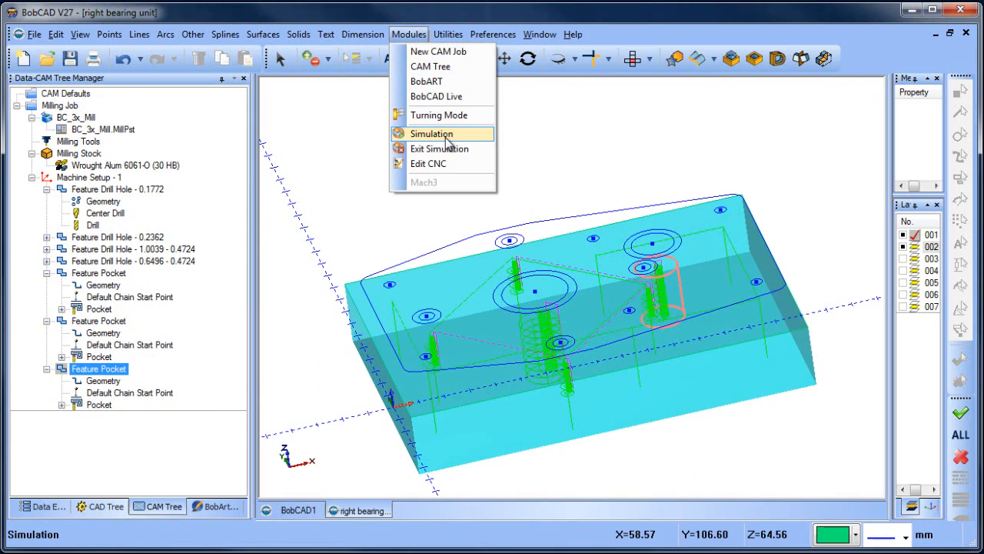
click(454, 133)
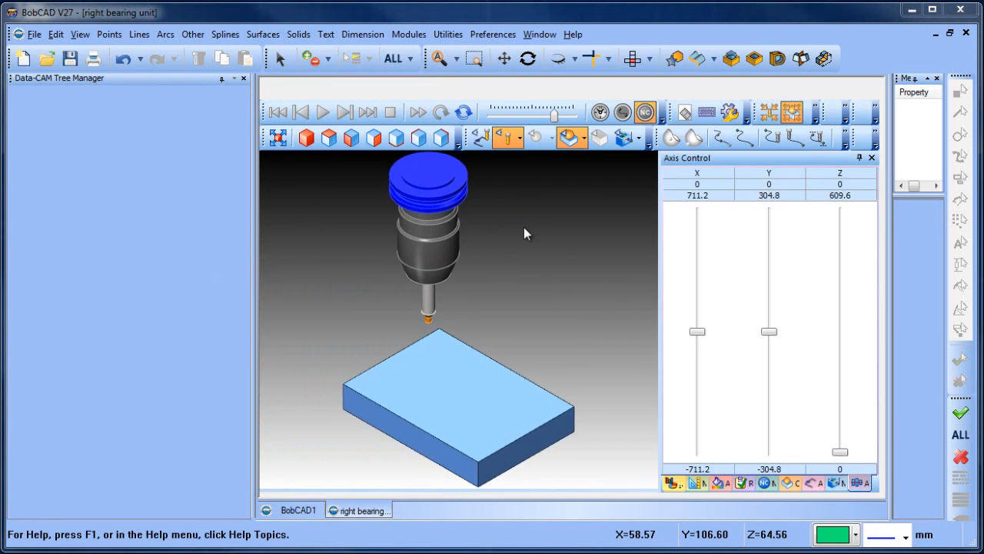
click(324, 113)
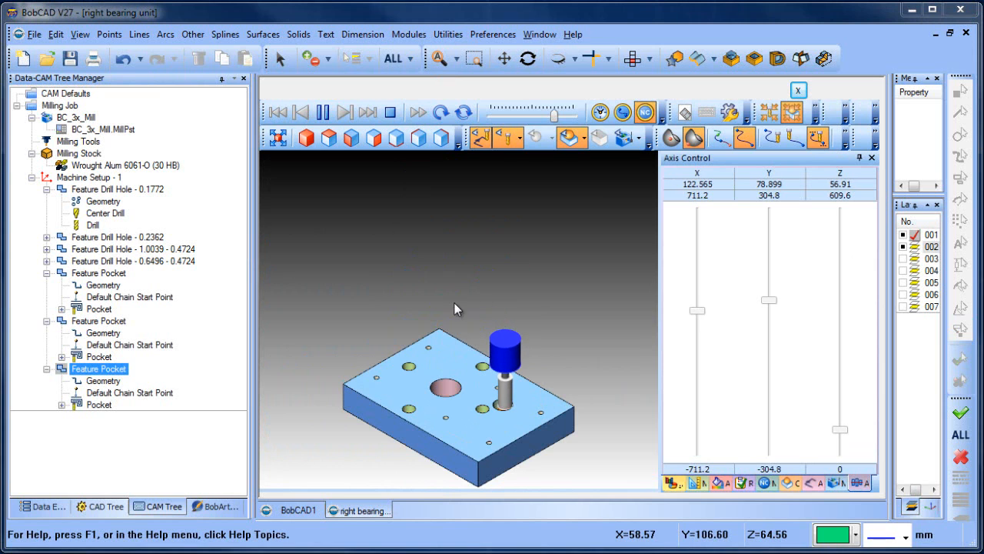
Step: Inspect the simulated part up close, checking the large central pocket and the surrounding smaller pockets for gouges
middle_drag(439, 253, 449, 315)
scroll(455, 384, up, 4)
middle_drag(461, 349, 456, 326)
scroll(460, 300, up, 2)
scroll(461, 305, down, 6)
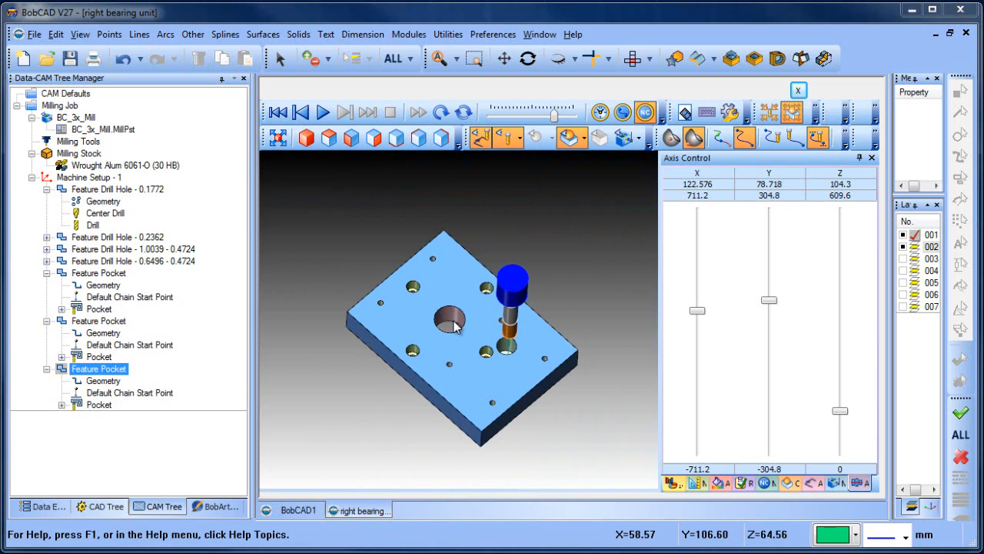
click(103, 201)
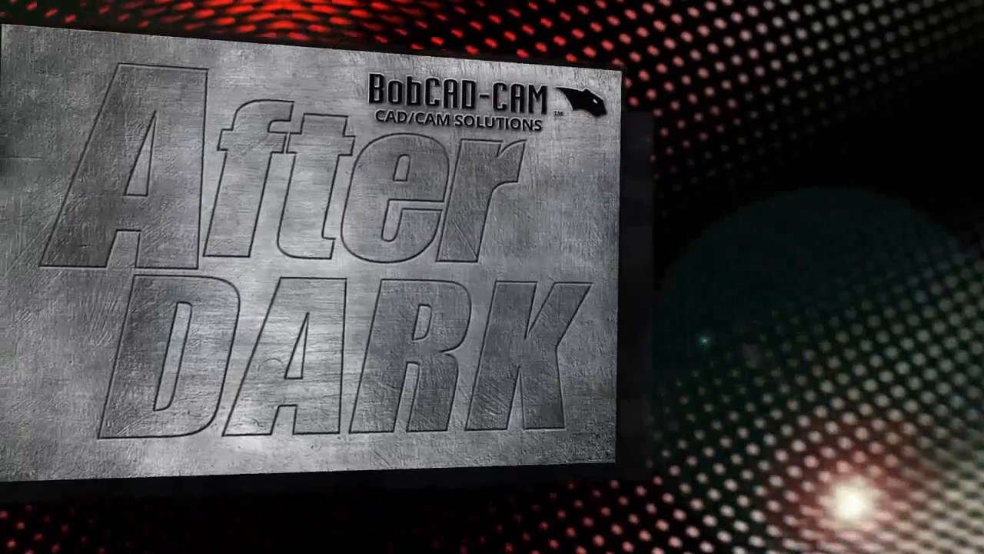